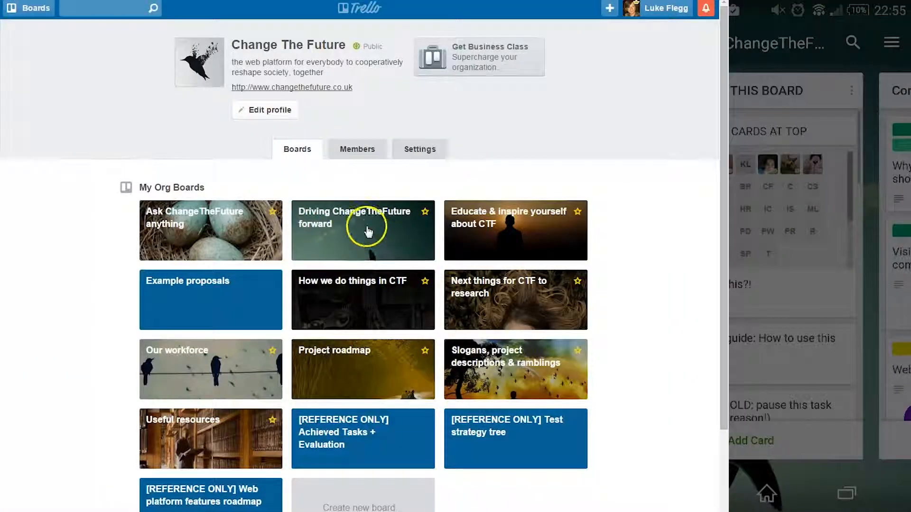
Open the Driving ChangeTheFuture forward board and look over its 0. IDEATION list and the neighbouring lists
left_click(368, 231)
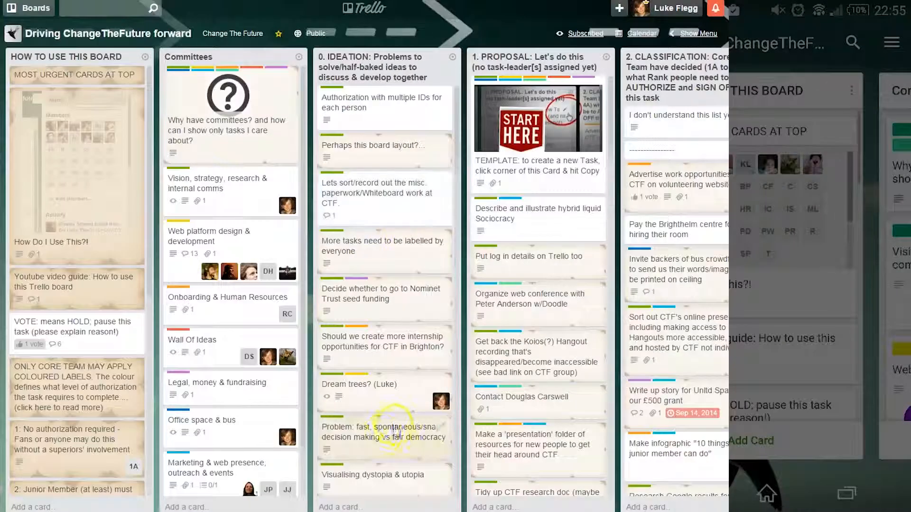
scroll(332, 469, "right", 2)
scroll(364, 279, "right", 3)
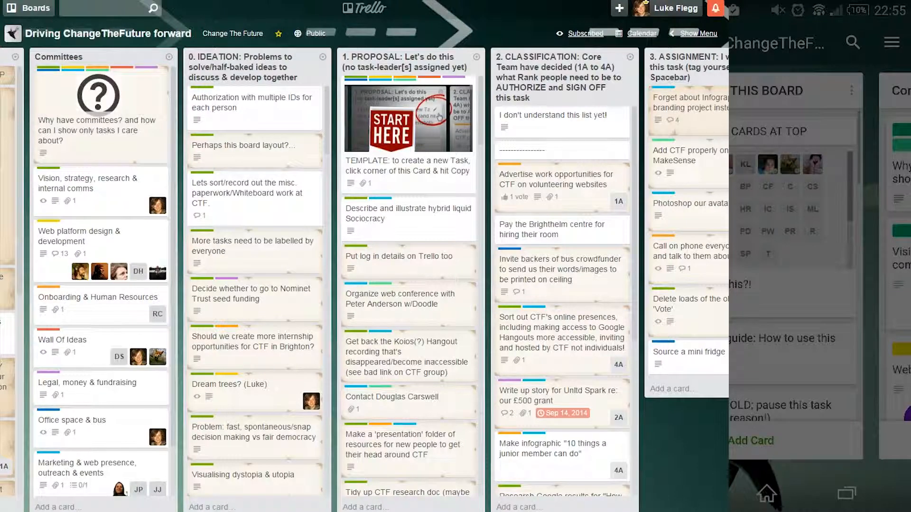
scroll(364, 279, "left", 1)
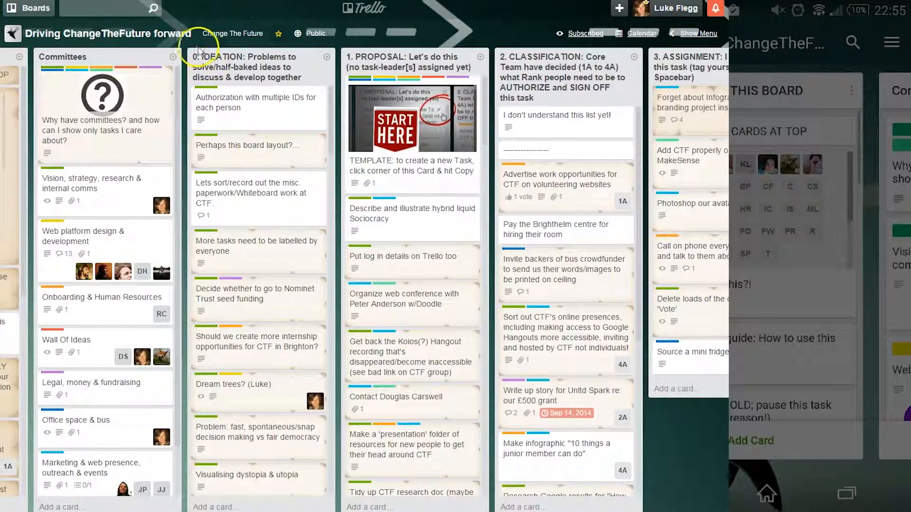
left_click(260, 289)
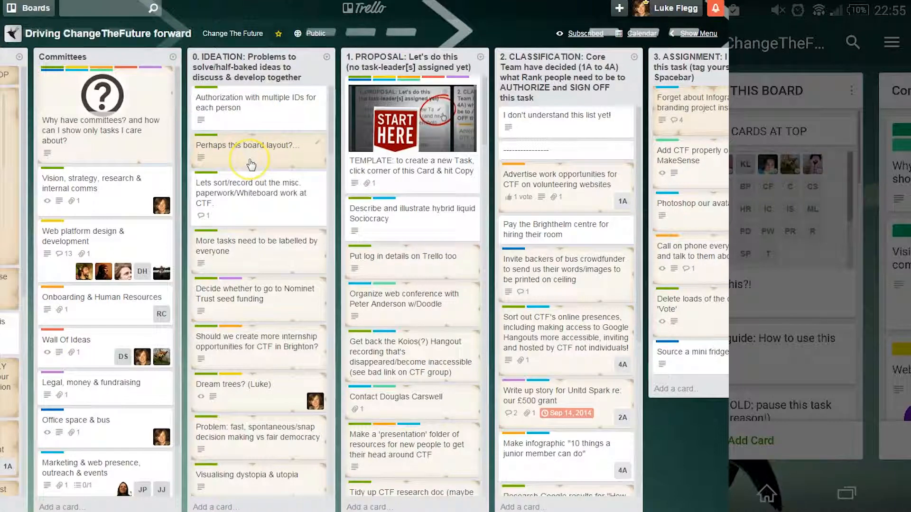
left_click(259, 204)
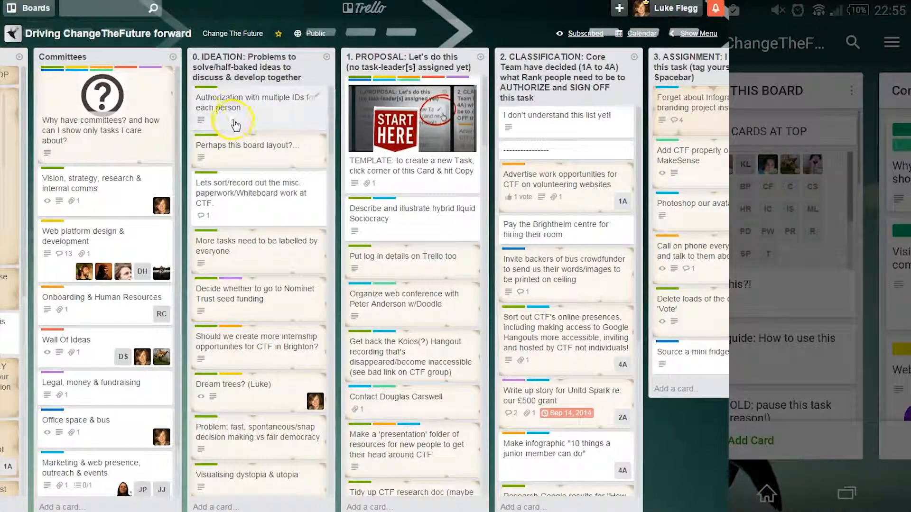
left_click(242, 239)
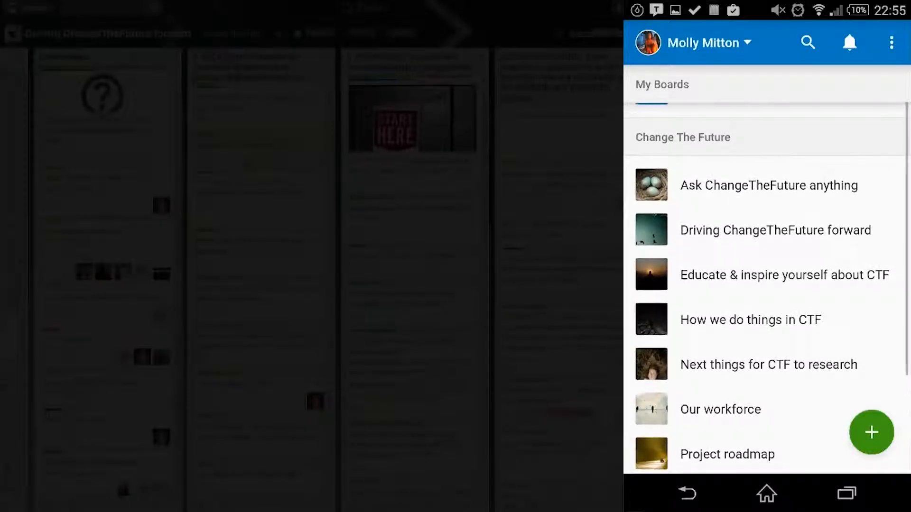
In the Trello phone app, open the Driving ChangeTheFuture forward board and add the card "Lots of people don't really understand Trello yet" to 0. IDEATION
left_click(775, 229)
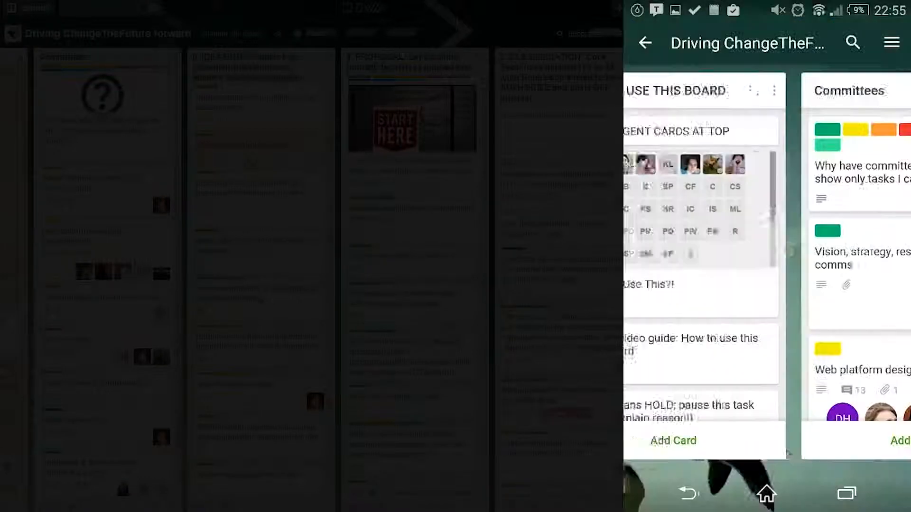
scroll(767, 266, "right", 3)
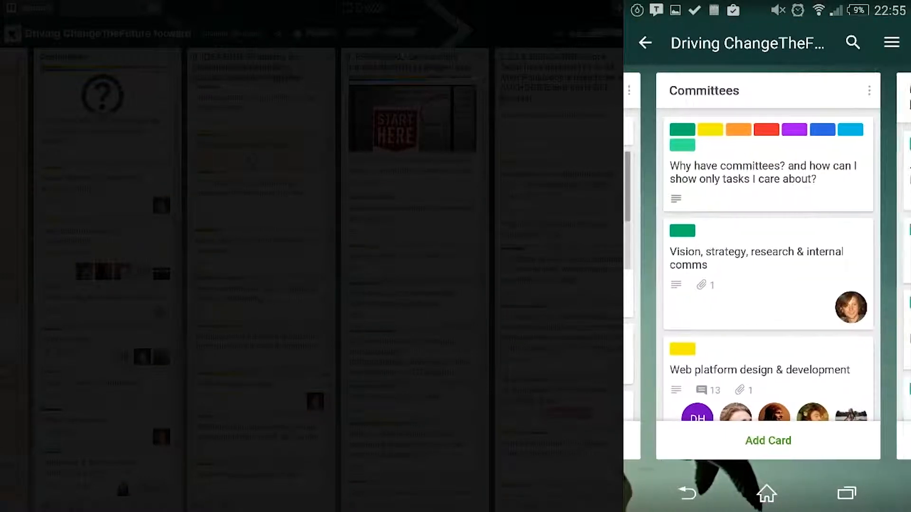
scroll(766, 266, "right", 3)
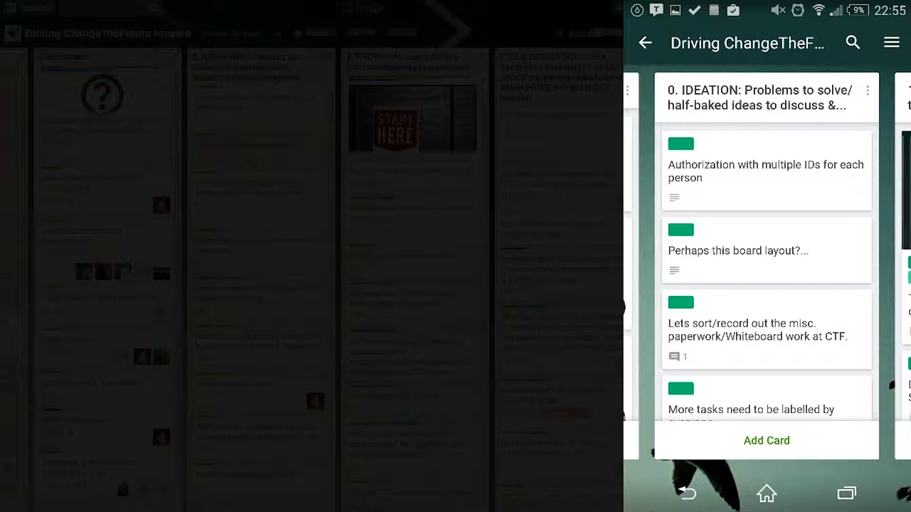
left_click(767, 440)
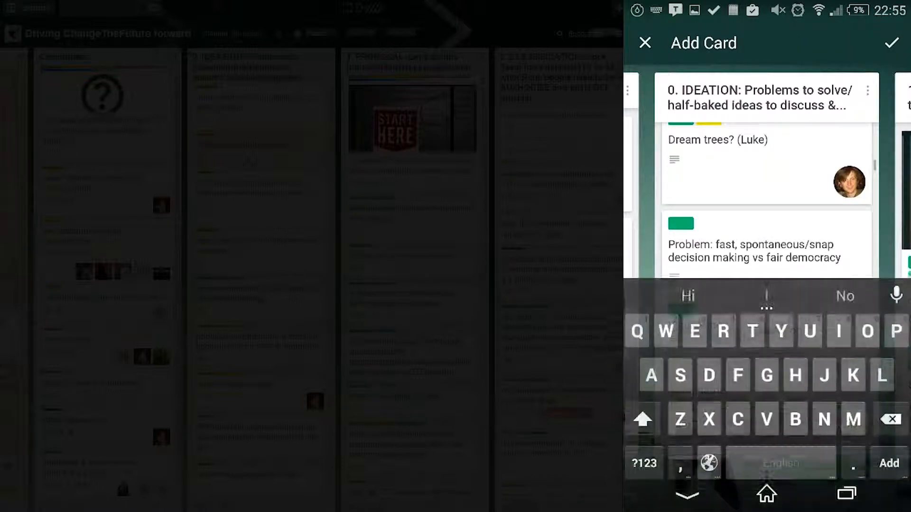
type("Lots of people don't really understand Trello yet")
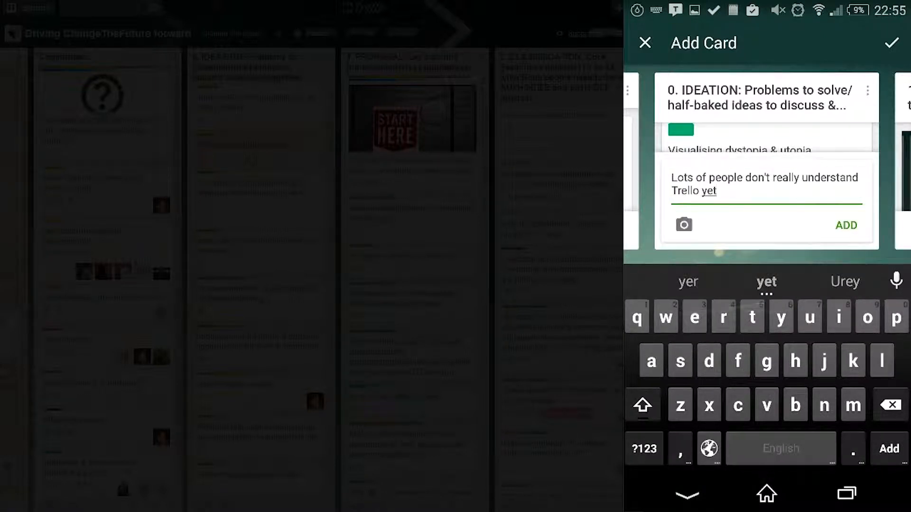
left_click(845, 225)
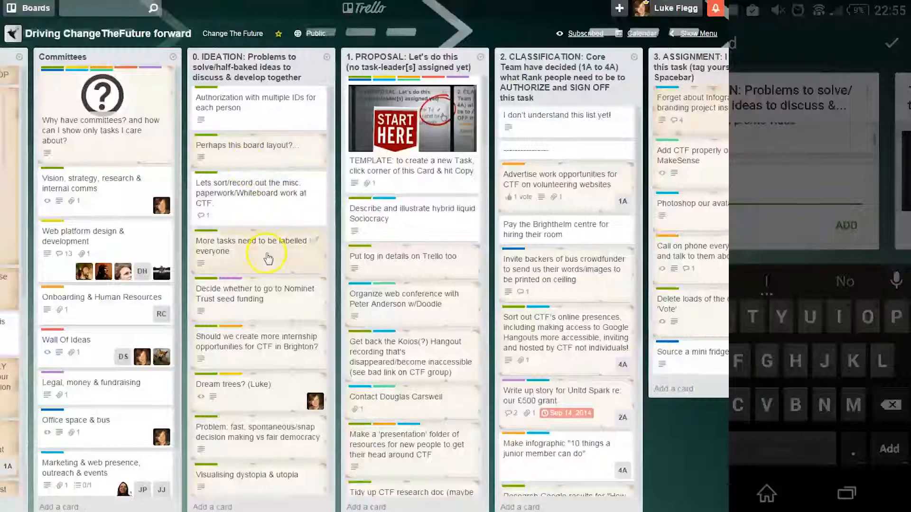
On the web board, open the card "Lots of people don't really understand Trello yet" in 0. IDEATION and post the comment "this"
scroll(268, 358, "down", 10)
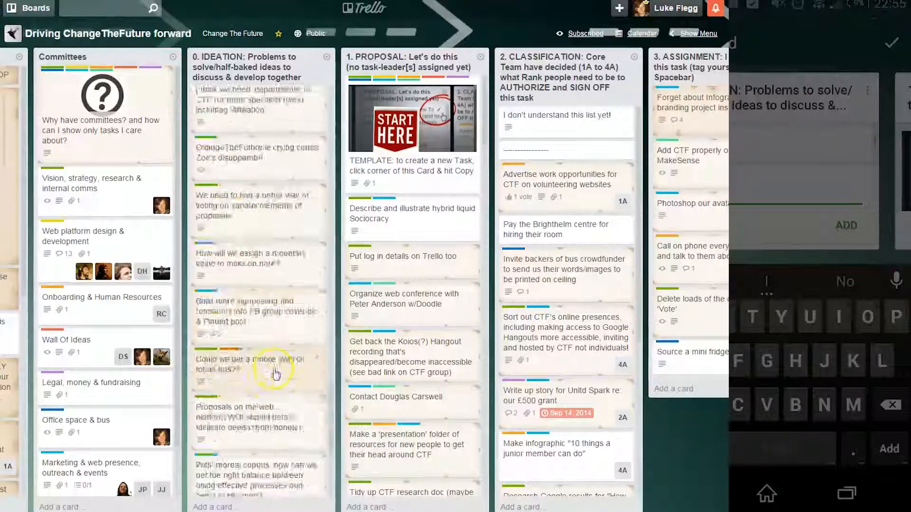
scroll(251, 451, "down", 2)
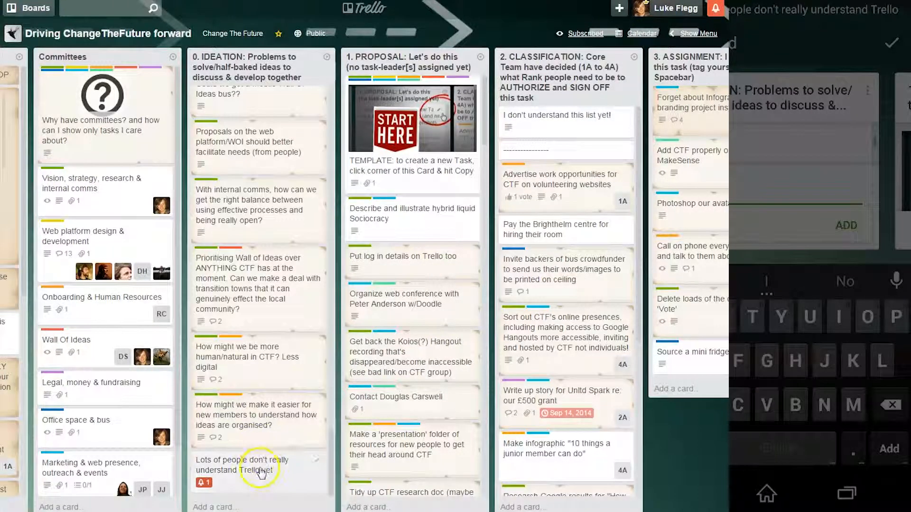
left_click(256, 470)
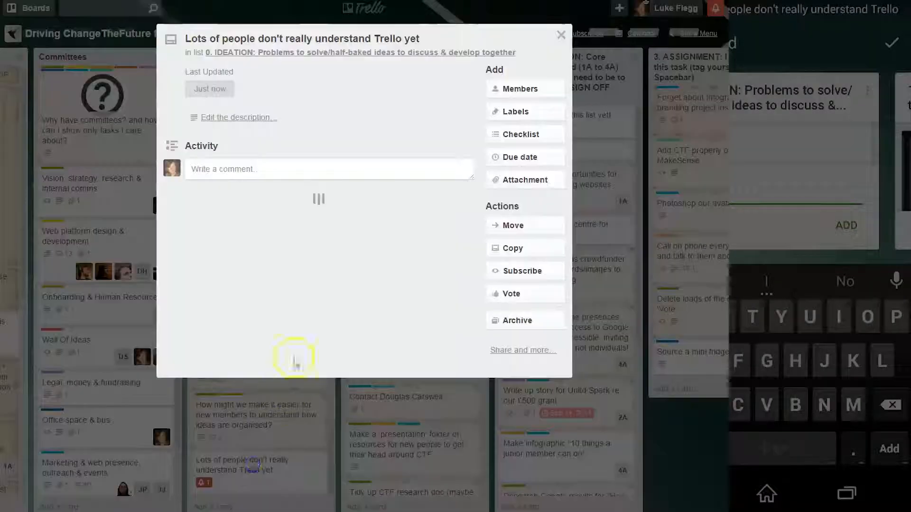
left_click(244, 167)
type("this")
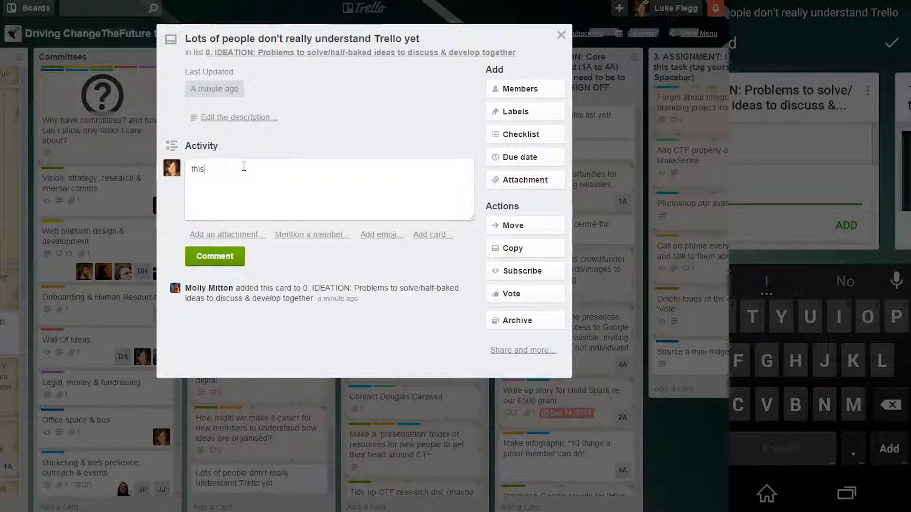
key("Return")
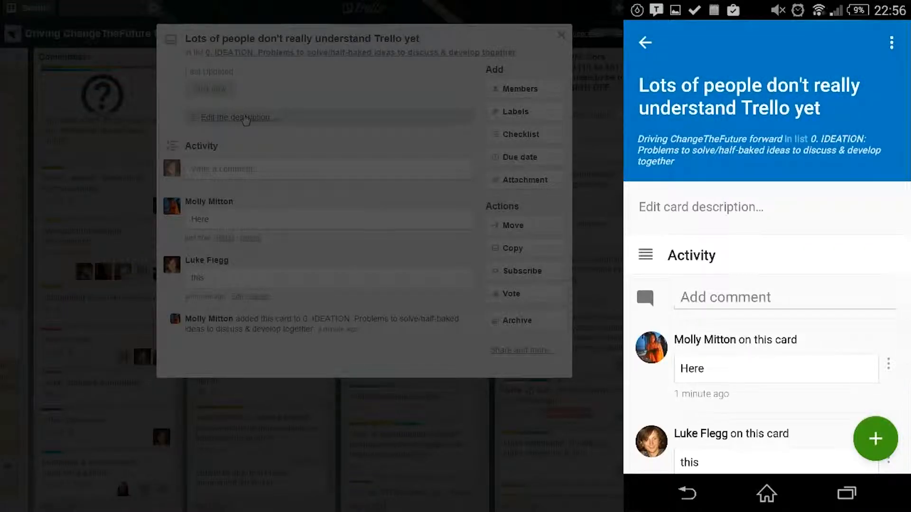
In the phone app, save "Effective" as the card's description, and close the card on the web board
left_click(701, 207)
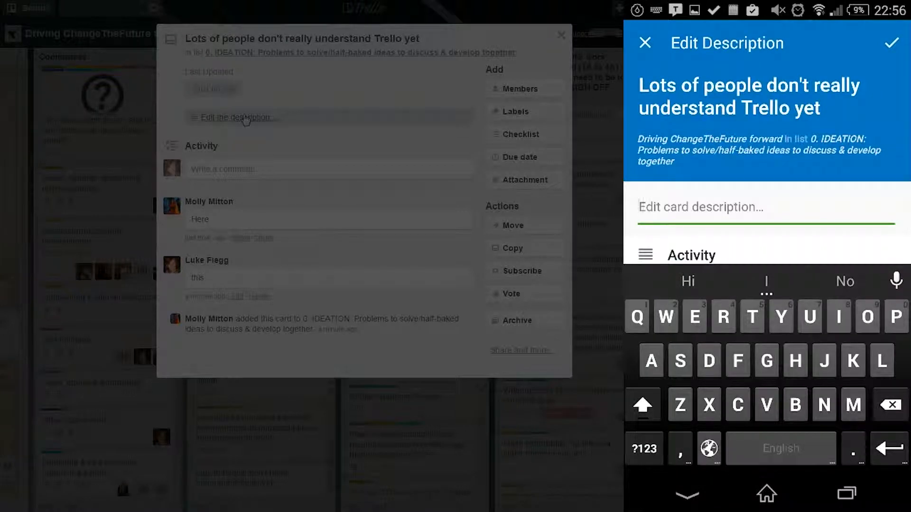
mouse_move(694, 316)
left_mouse_down()
mouse_move(766, 365)
mouse_move(755, 417)
mouse_move(754, 332)
mouse_move(839, 317)
mouse_move(766, 406)
mouse_move(694, 317)
left_mouse_up()
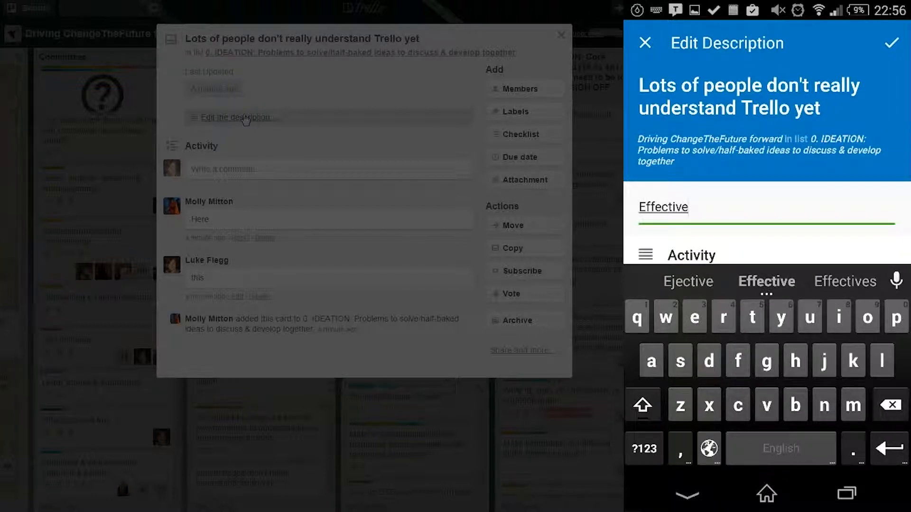
left_click(891, 42)
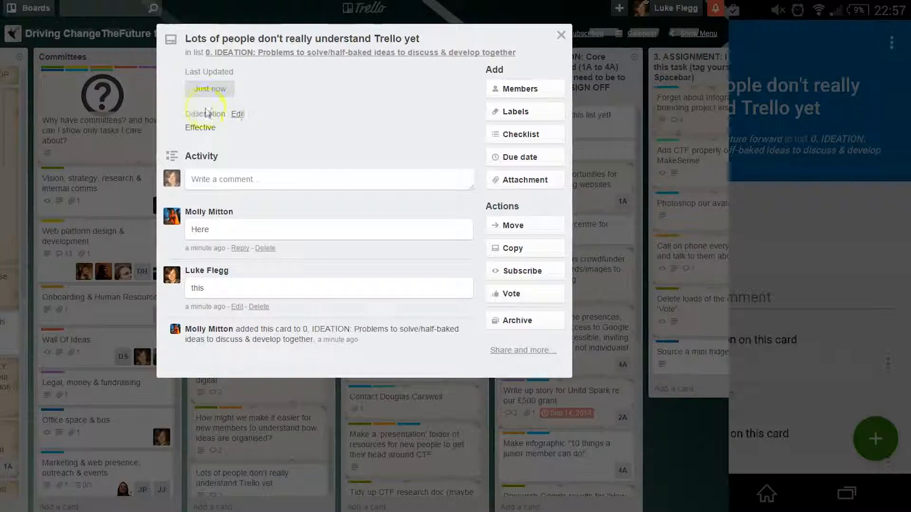
left_click(137, 125)
Review the workflow lists from 0. IDEATION to 4. AUTHORIZATION and look through the cards in 1. PROPOSAL down to the last one
left_click_drag(668, 444, 560, 382)
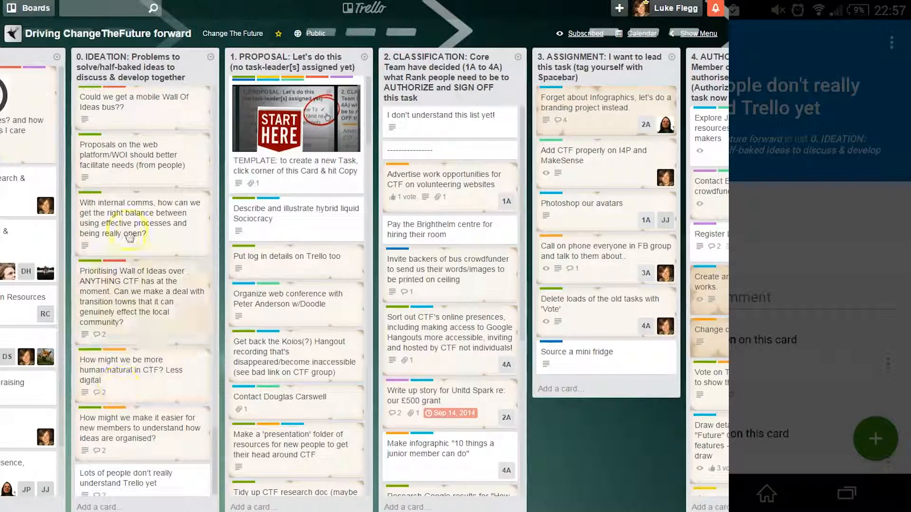
left_click(124, 178)
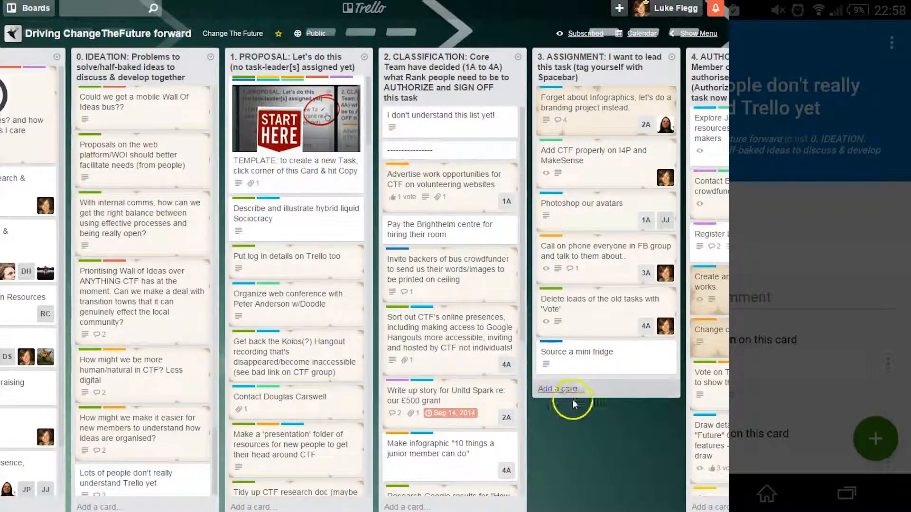
left_click_drag(591, 424, 567, 424)
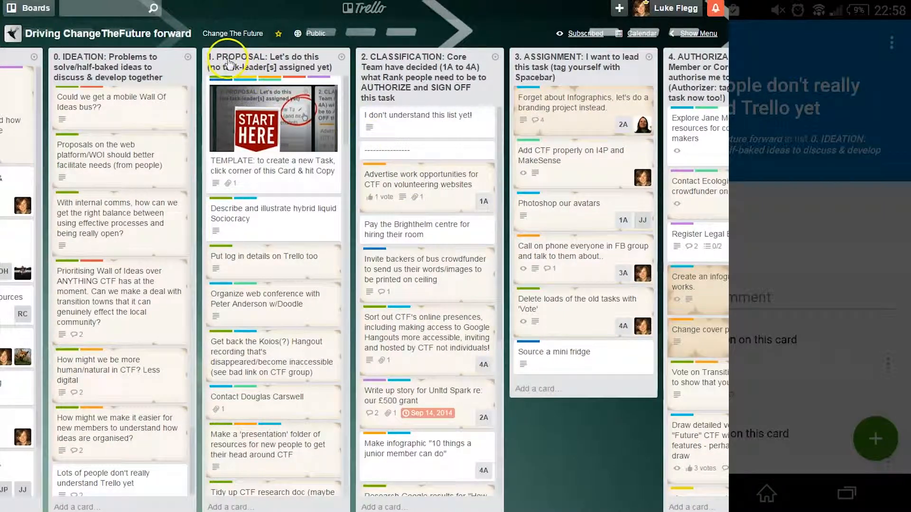
left_click_drag(561, 438, 477, 442)
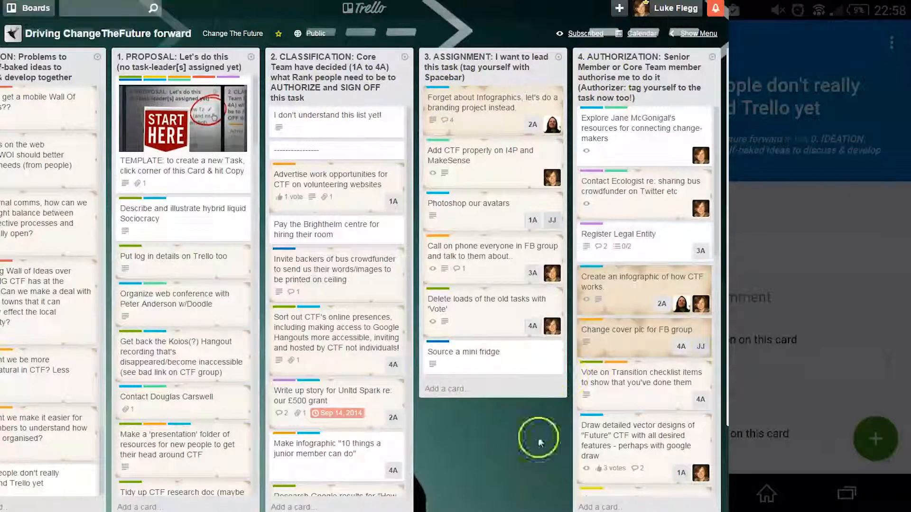
left_click_drag(469, 442, 565, 439)
left_click_drag(262, 229, 163, 201)
left_click_drag(464, 466, 576, 470)
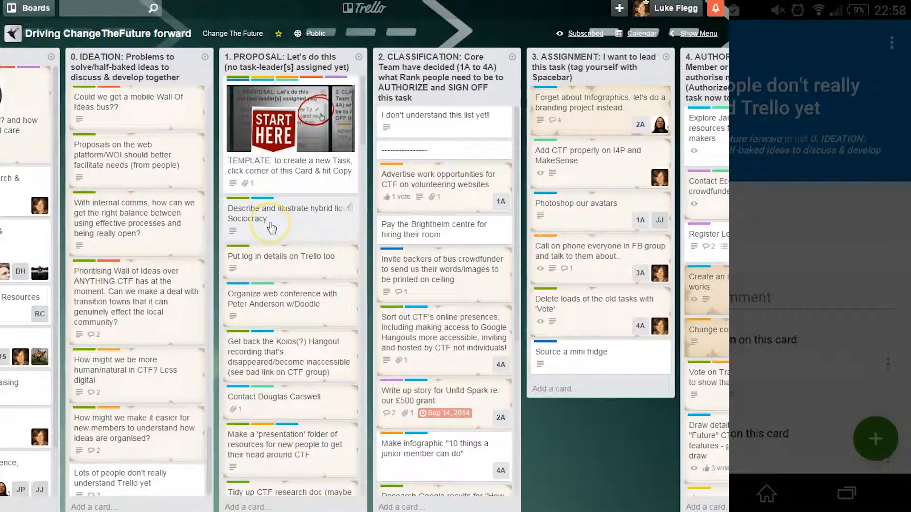
key("n")
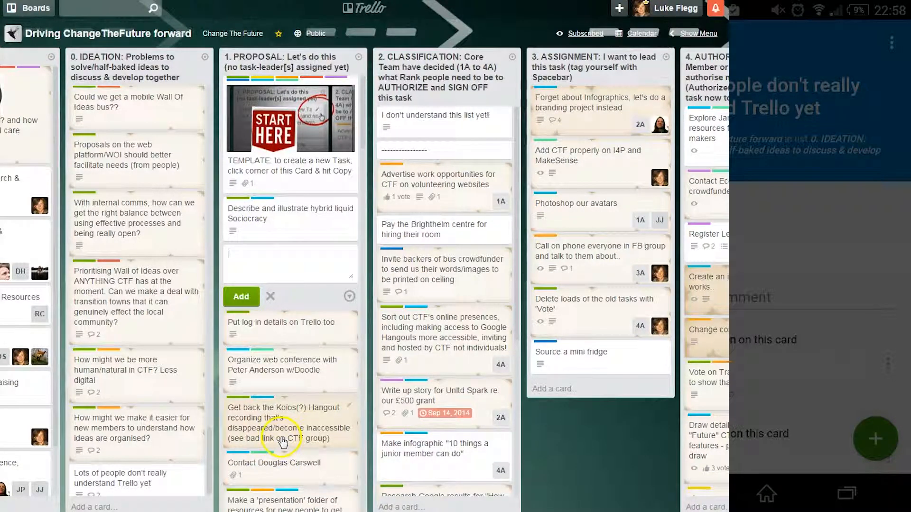
left_click(291, 361)
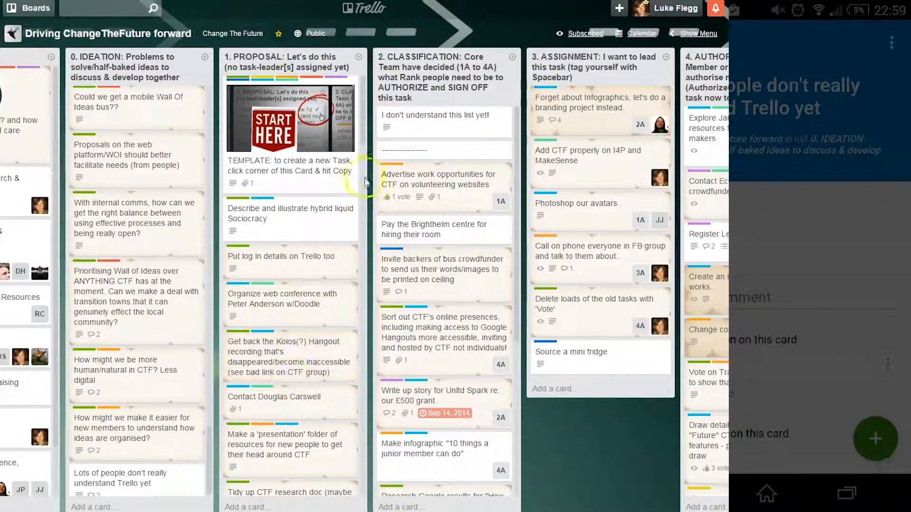
left_click_drag(364, 119, 359, 503)
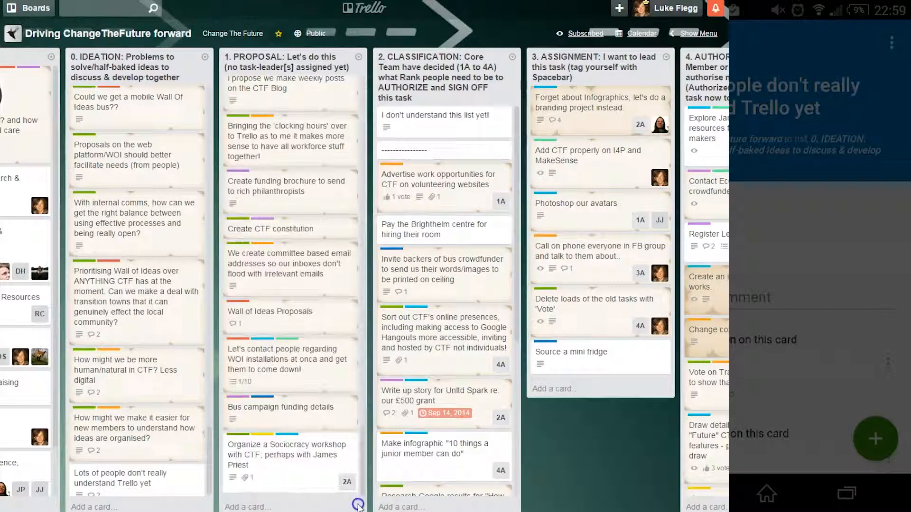
left_click(369, 388)
left_click_drag(370, 388, 365, 95)
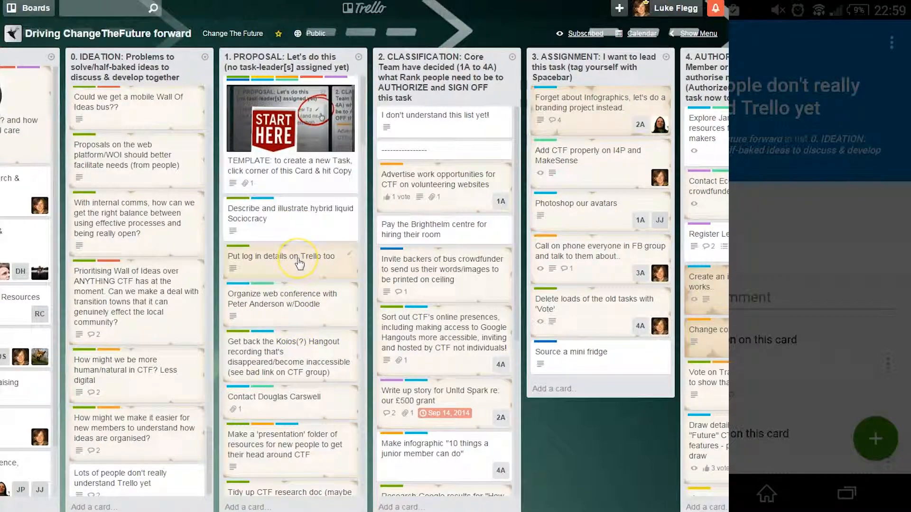
Add a card below "Put log in details on Trello too" in 1. PROPOSAL about supporting a named member "in creating instructional video for Trello"
key("n")
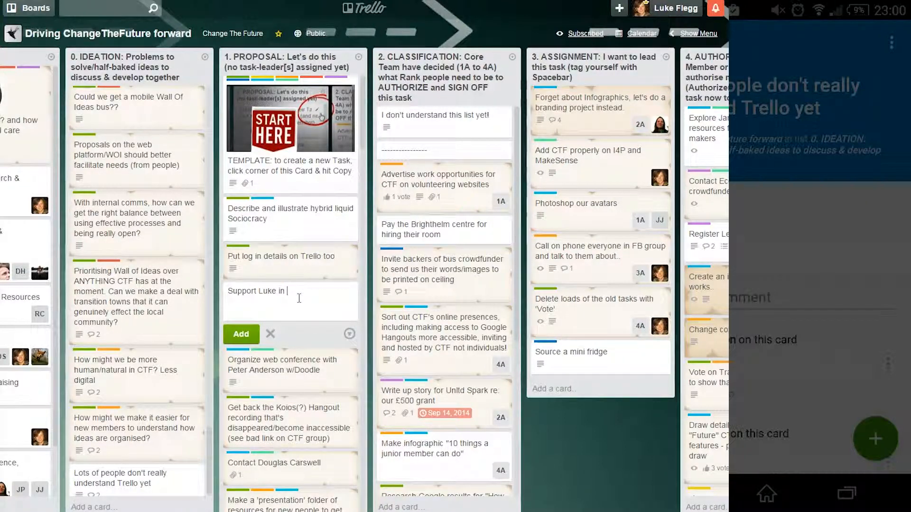
type("ting instructional video fo")
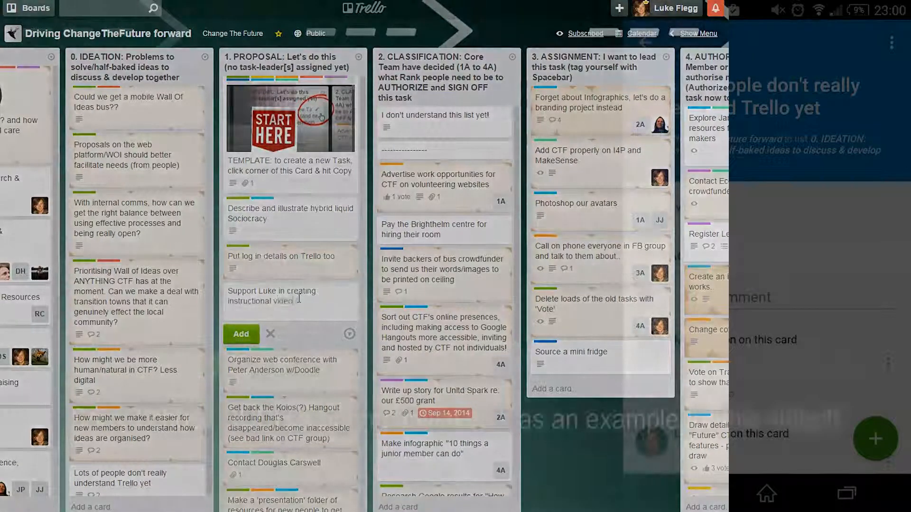
type("r Trello")
key("Return")
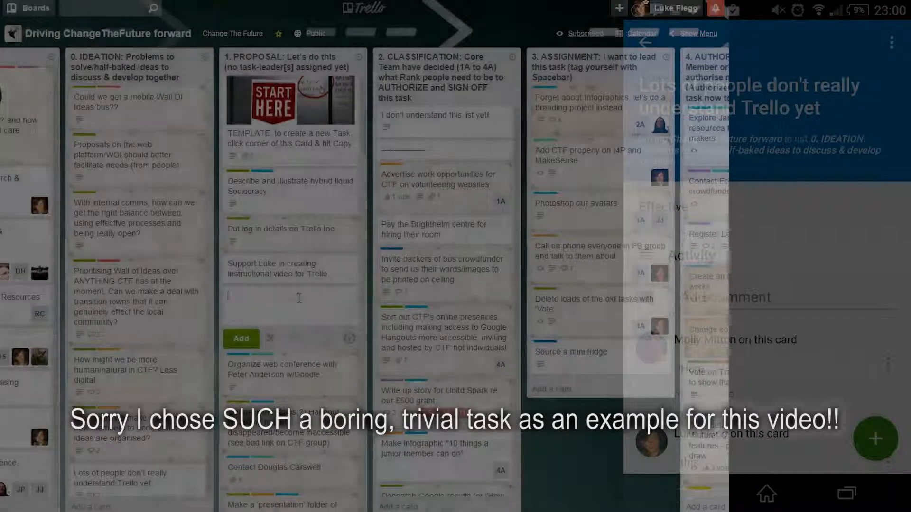
left_click(290, 300)
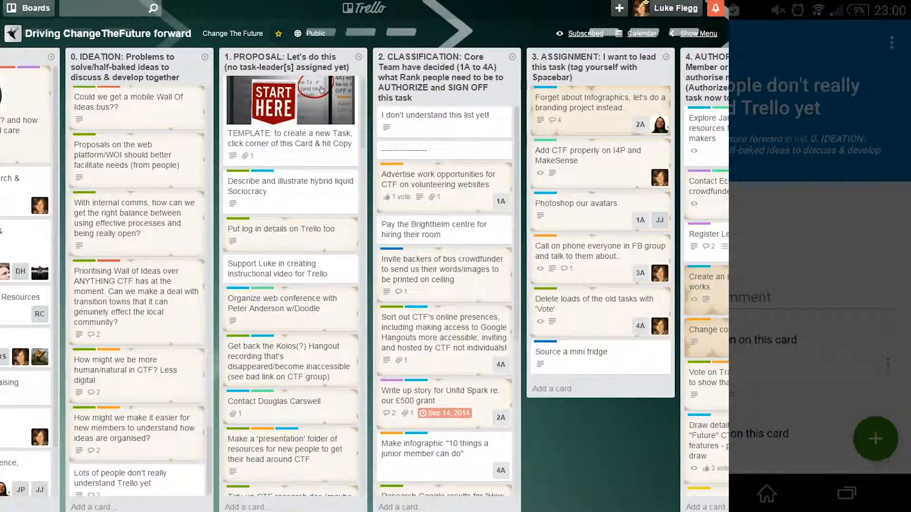
Review the Committees list from its explanatory card to "Affiliation, partnership & collaboration", comparing the committees' label colours with the workflow cards
scroll(366, 280, "left", 5)
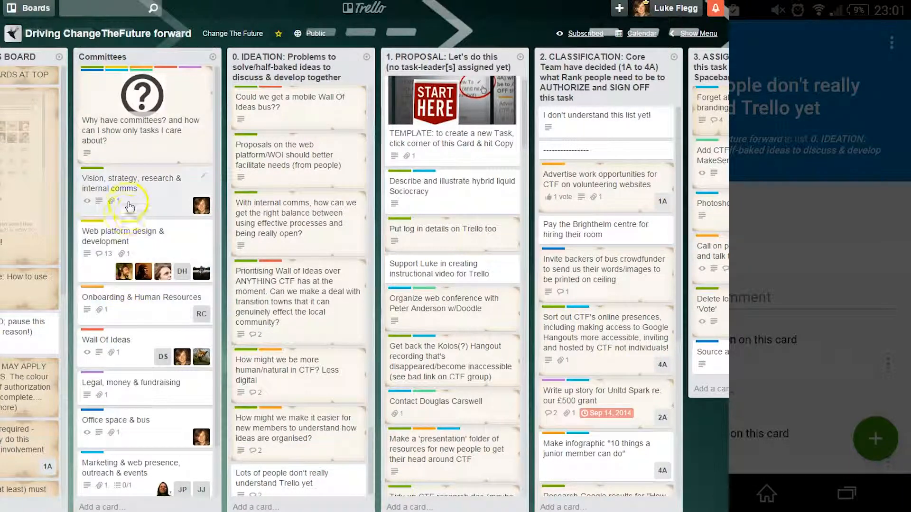
scroll(142, 299, "down", 1)
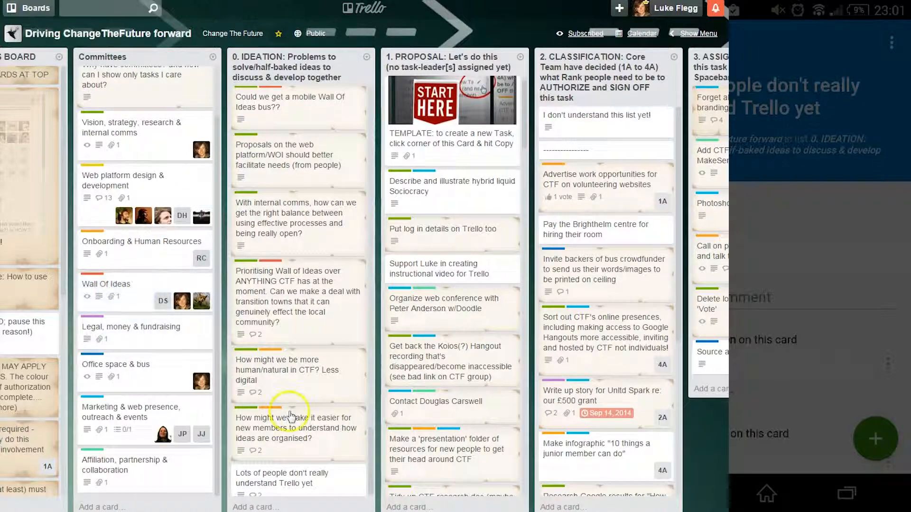
left_click(135, 291)
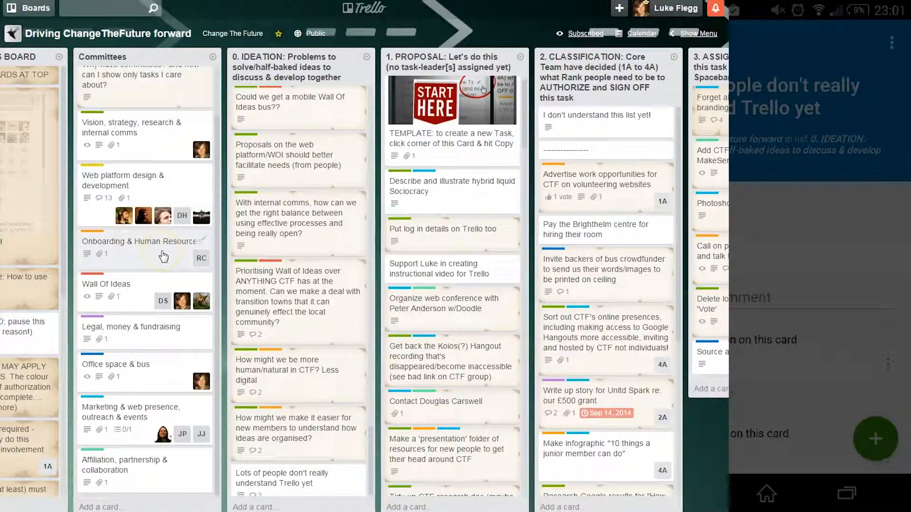
key("space")
key("space")
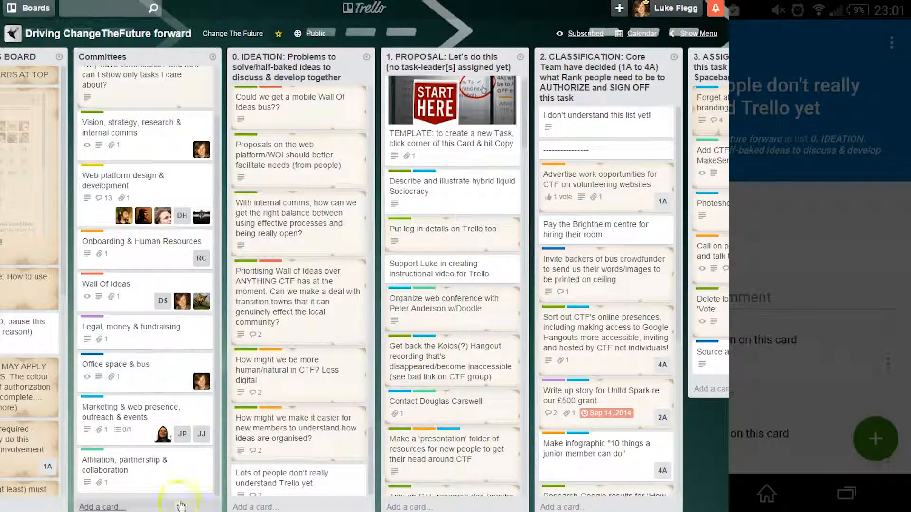
scroll(138, 218, "right", 2)
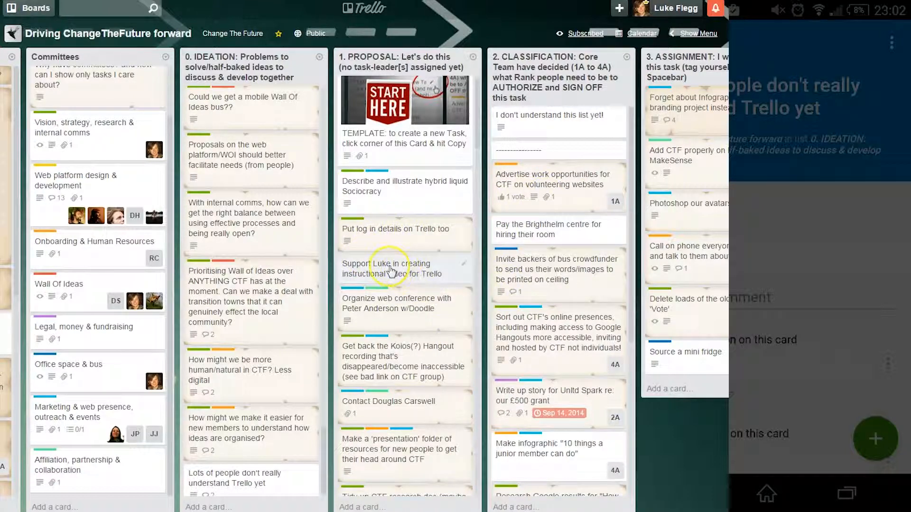
Add the orange Onboarding & Human Resources label to the new instructional video card in 1. PROPOSAL
key("1")
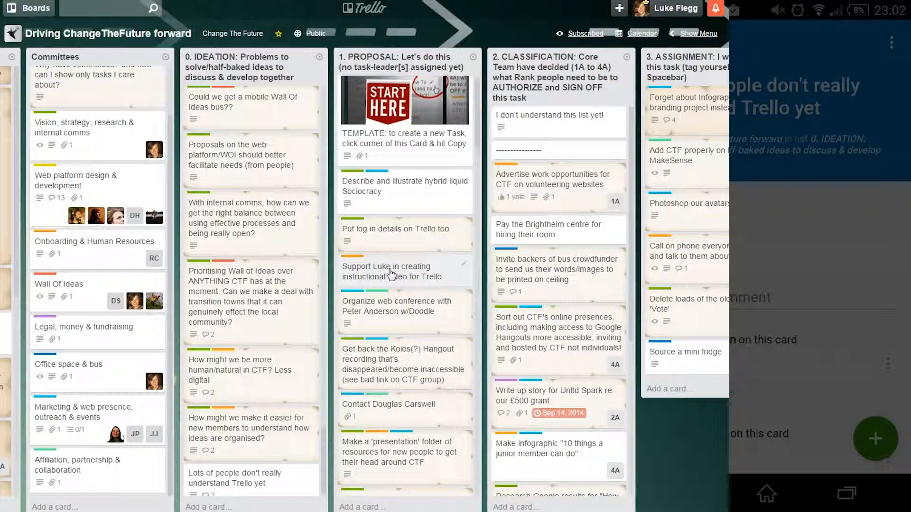
key("1")
key("2")
key("1")
key("2")
key("1")
Filter the board to cards labelled Onboarding & Human Resources, look over the matching cards, and clear the filter
left_click(702, 34)
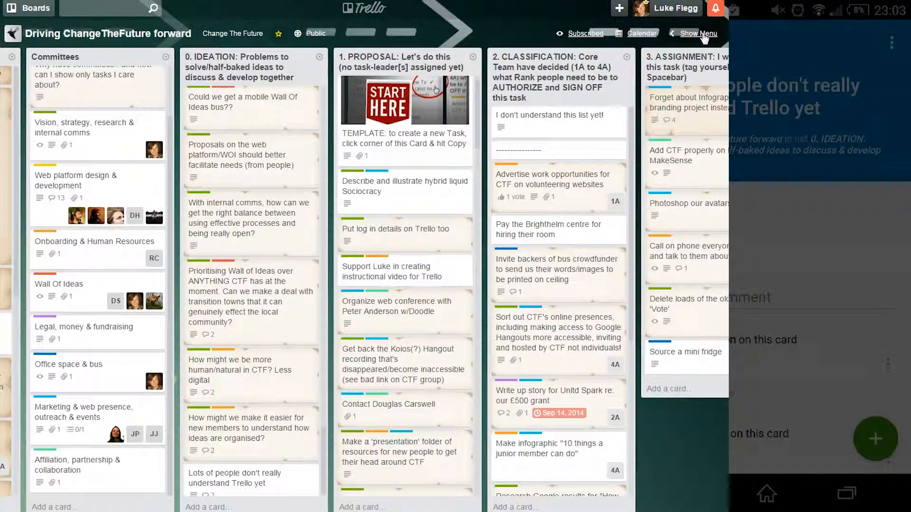
left_click(704, 36)
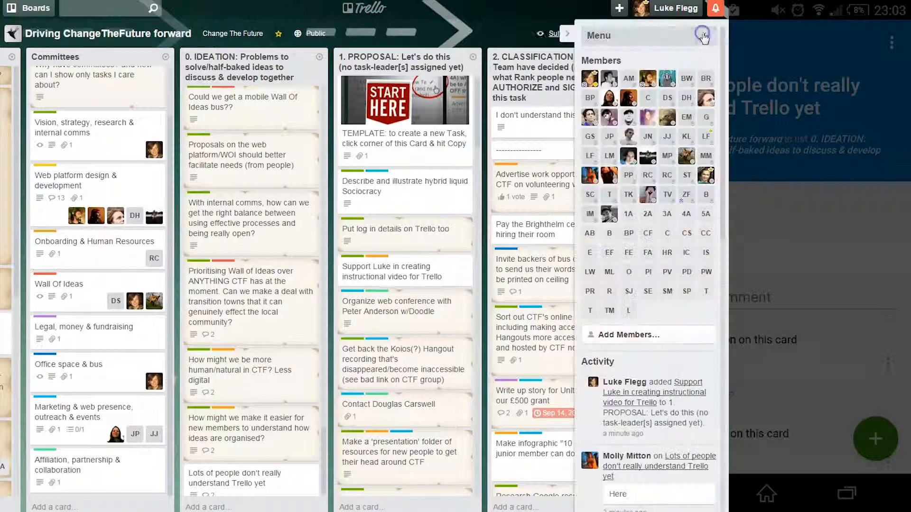
left_click(643, 37)
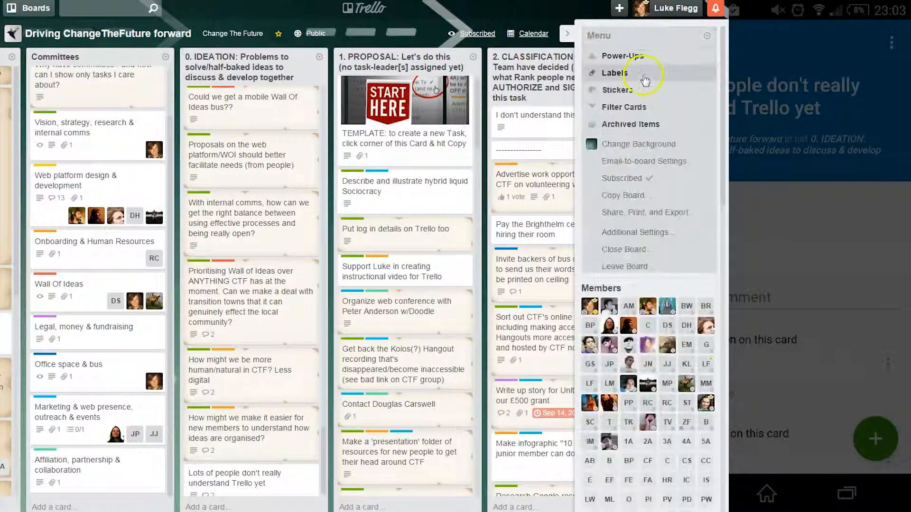
left_click(632, 108)
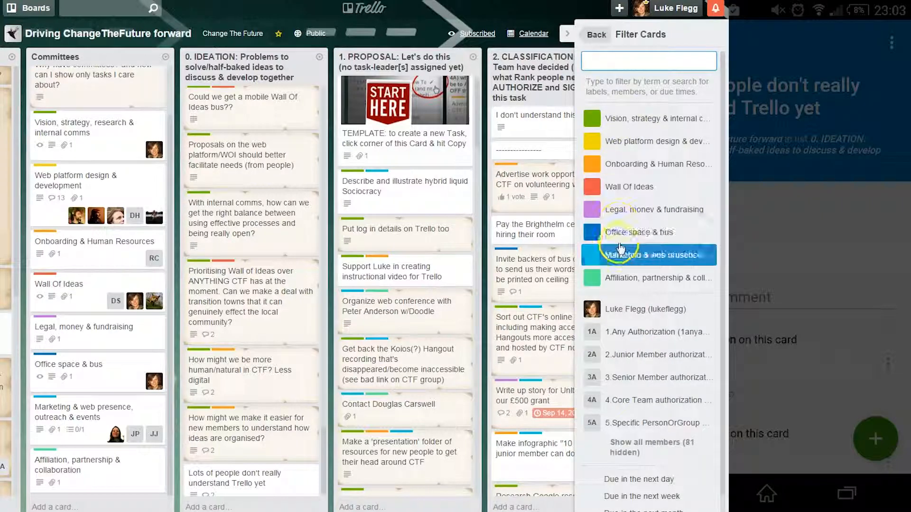
left_click(308, 449)
mouse_move(173, 511)
left_mouse_down()
mouse_move(286, 511)
mouse_move(177, 511)
left_mouse_up()
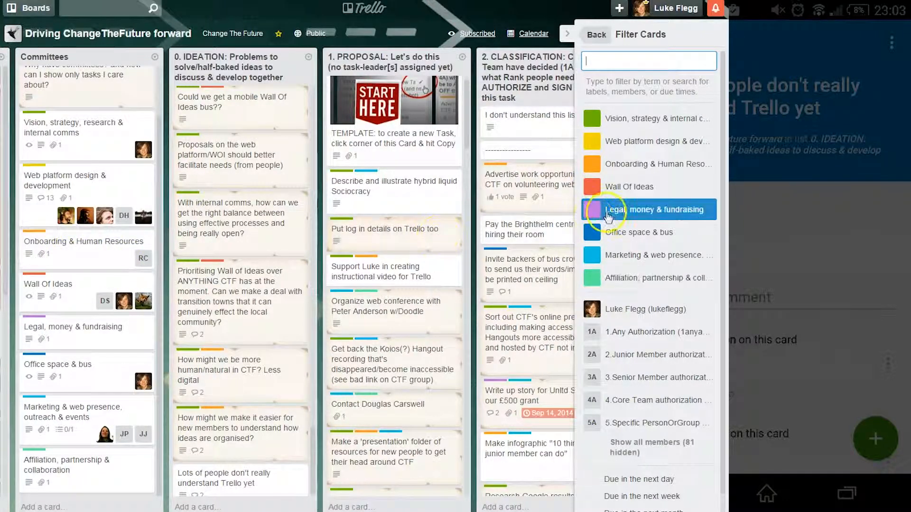
left_click(638, 173)
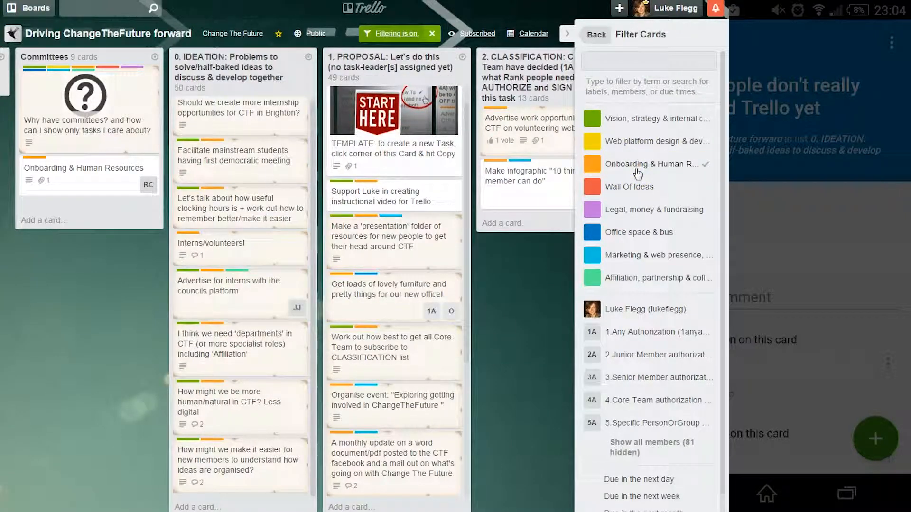
mouse_move(532, 276)
left_mouse_down()
mouse_move(462, 272)
mouse_move(524, 273)
left_mouse_up()
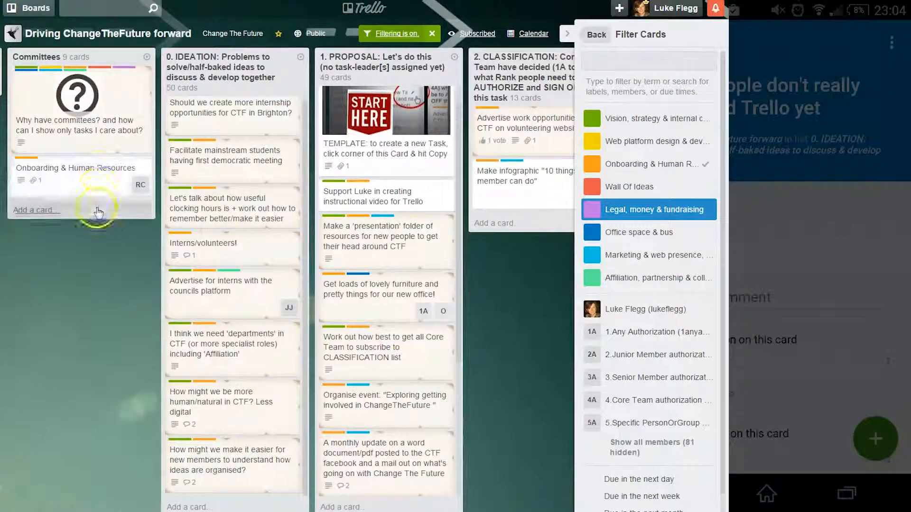
left_click(638, 164)
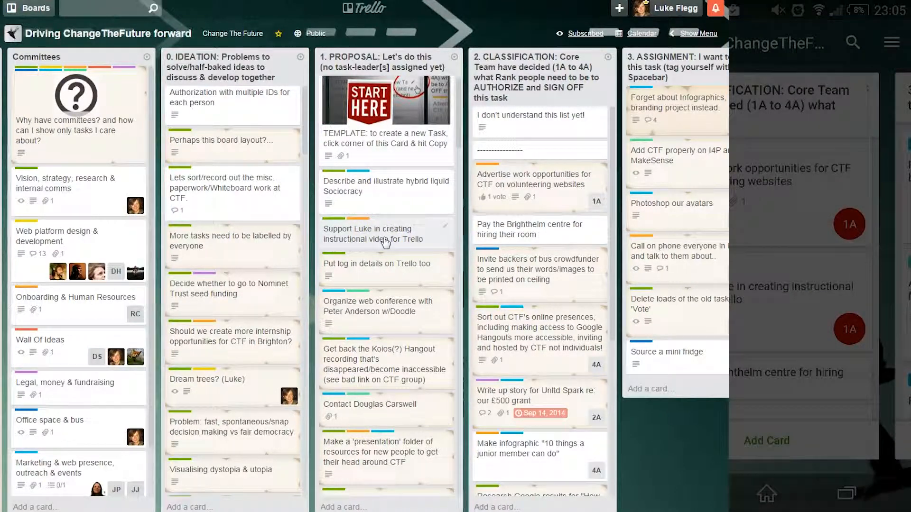
Look up authorization members 1, 2 and 3 for the instructional video card in 1. PROPOSAL, and close its quick editor without assigning any
left_click(441, 228)
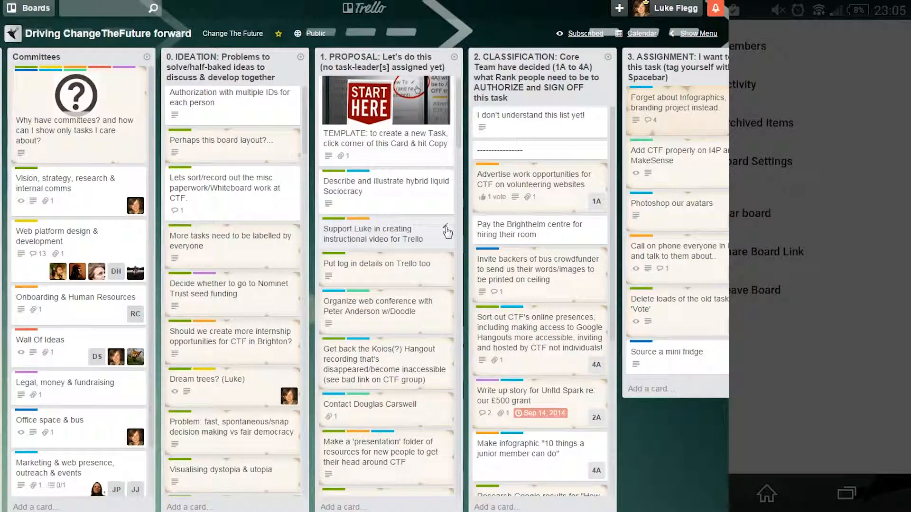
left_click(446, 231)
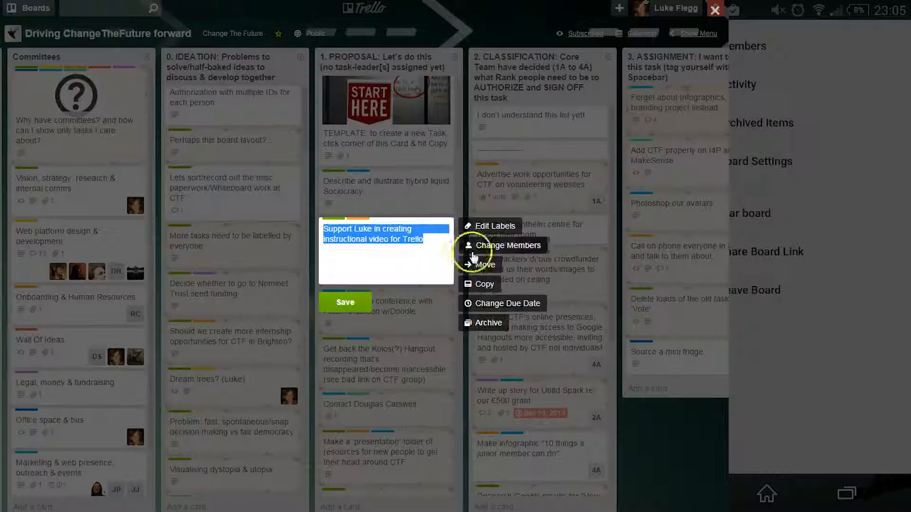
left_click(497, 246)
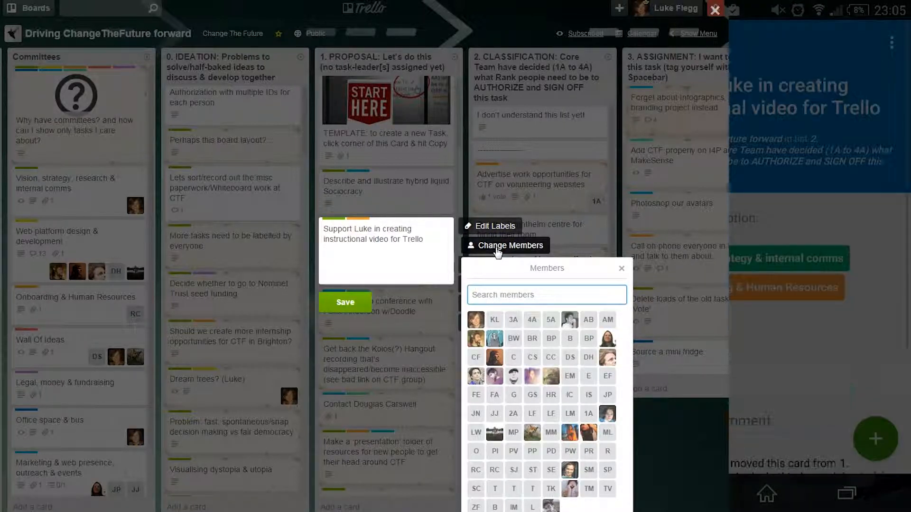
left_click(504, 296)
type("1")
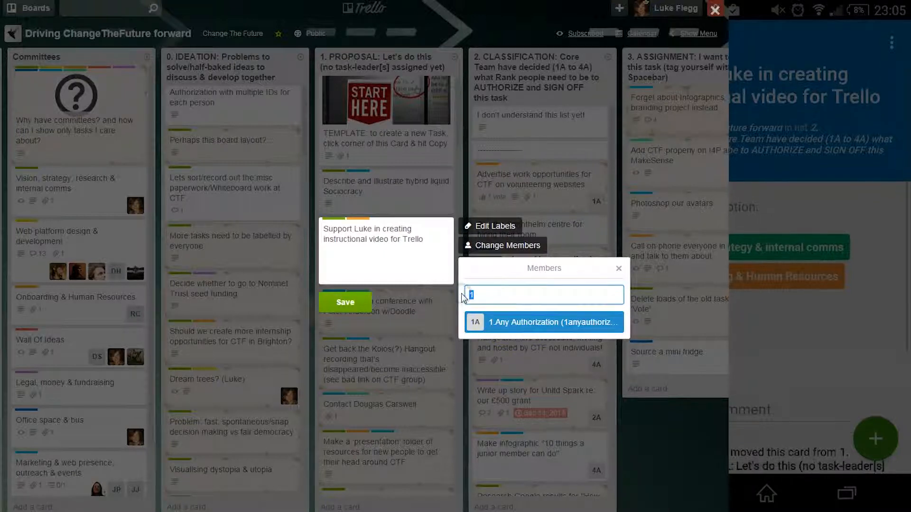
type("2")
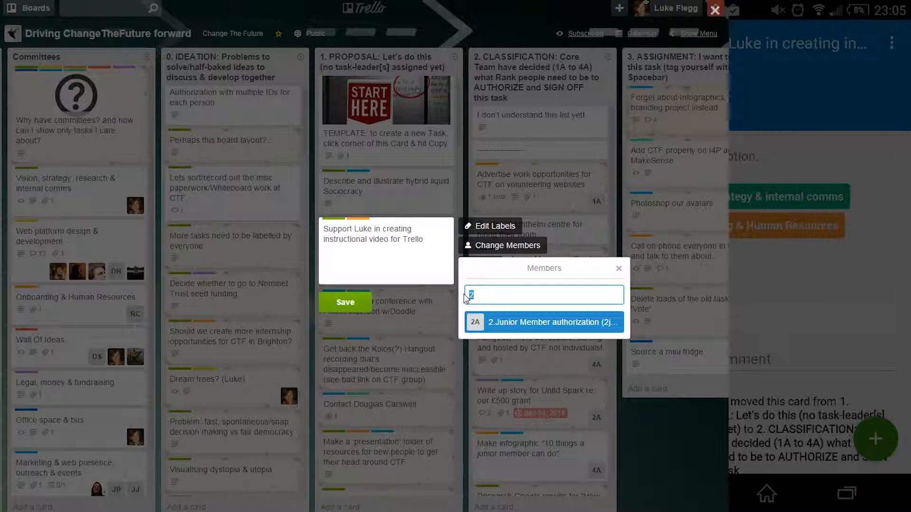
type("3")
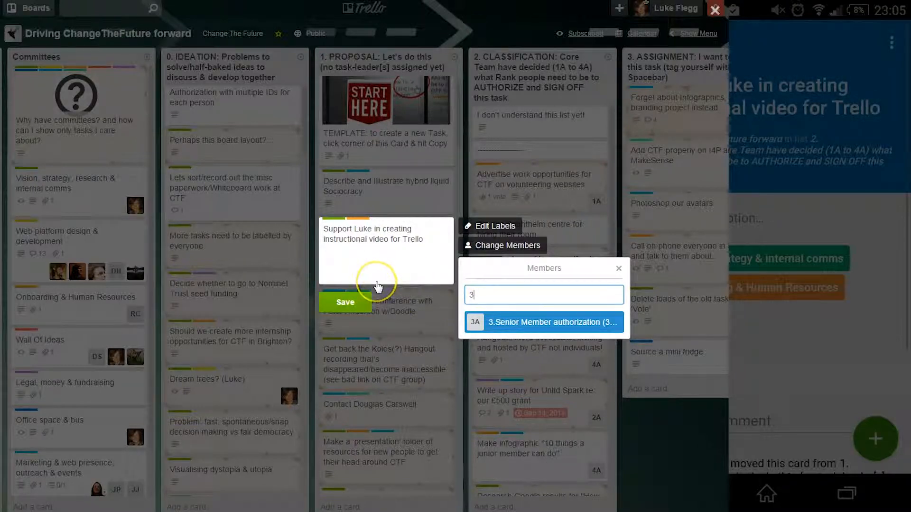
key("Escape")
key("Escape")
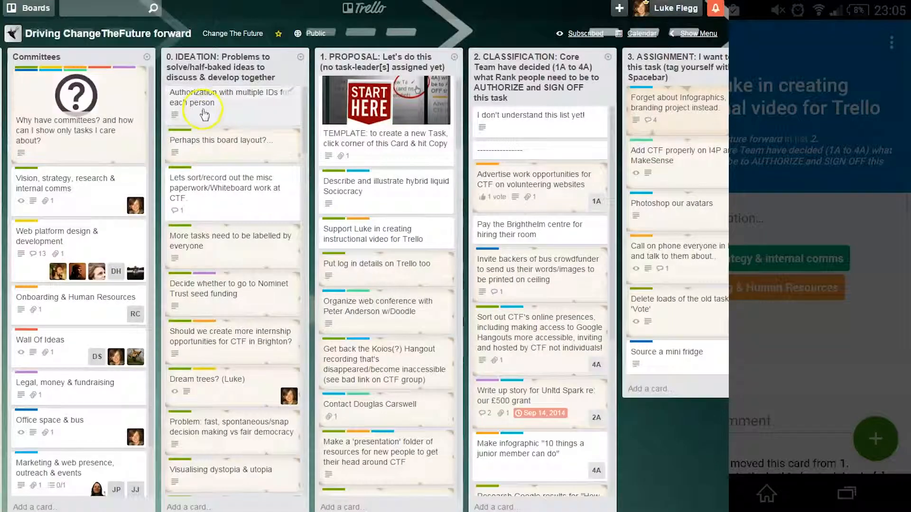
Open the starred "Our workforce" board in a new browser tab and switch to it
left_click(49, 19)
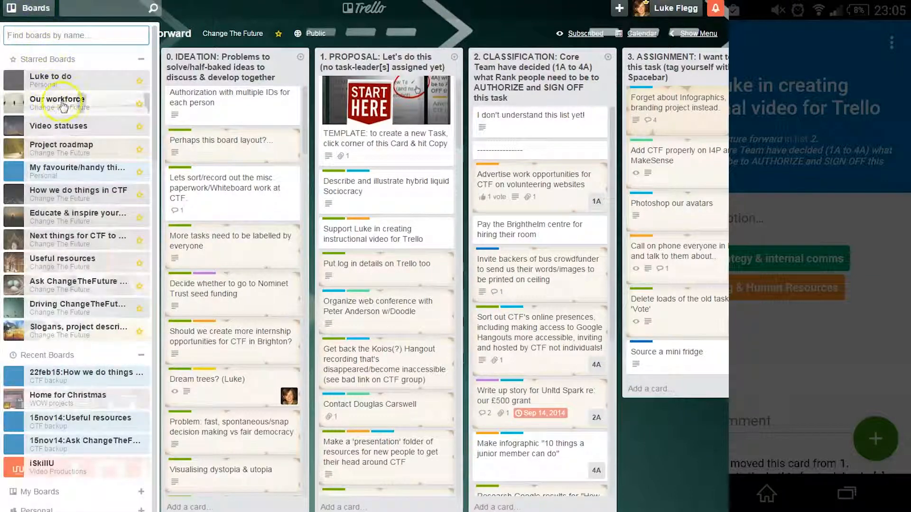
right_click(63, 104)
left_click(71, 109)
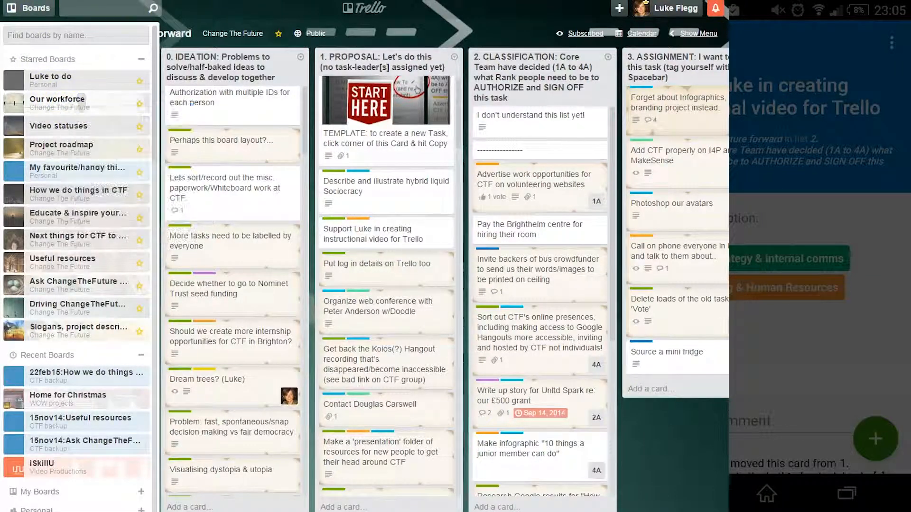
key("ctrl+Tab")
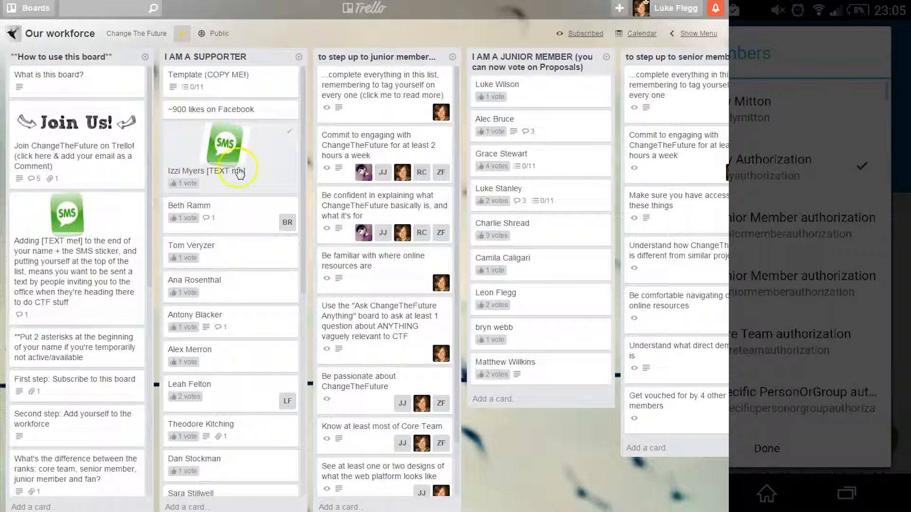
Review the rank lists on the "Our workforce" board from I AM A SUPPORTER to I AM CORE TEAM, including the step-up requirements
left_click(530, 466)
left_click_drag(530, 466, 65, 447)
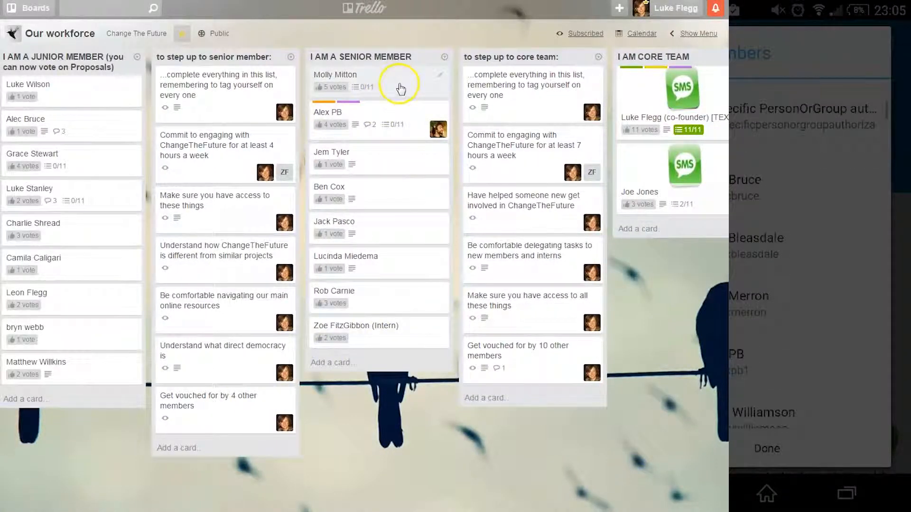
left_click_drag(120, 482, 449, 479)
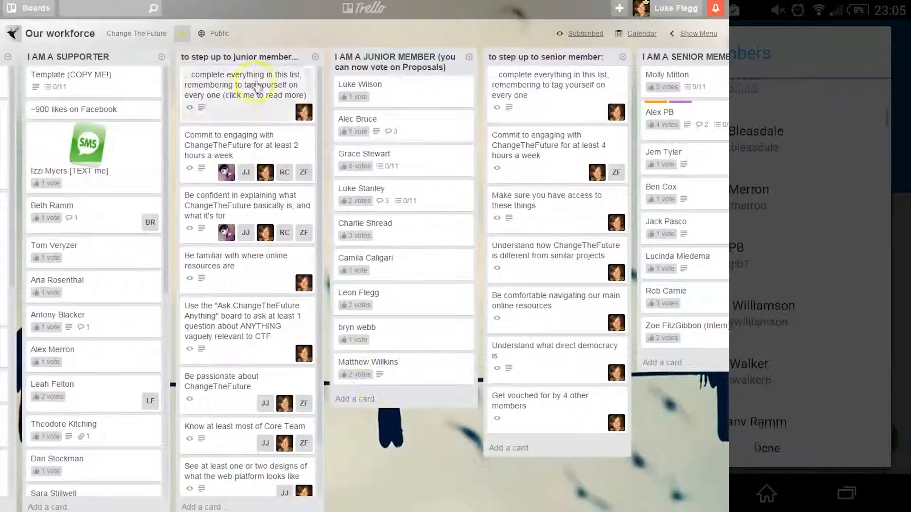
mouse_move(584, 489)
left_mouse_down()
mouse_move(427, 482)
mouse_move(554, 483)
left_mouse_up()
left_click(538, 430)
left_click_drag(625, 410, 315, 362)
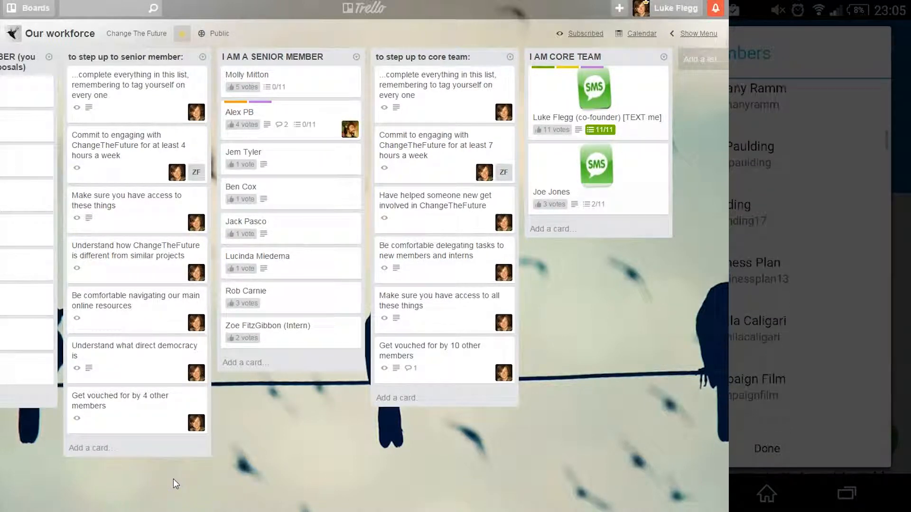
left_click_drag(152, 483, 524, 482)
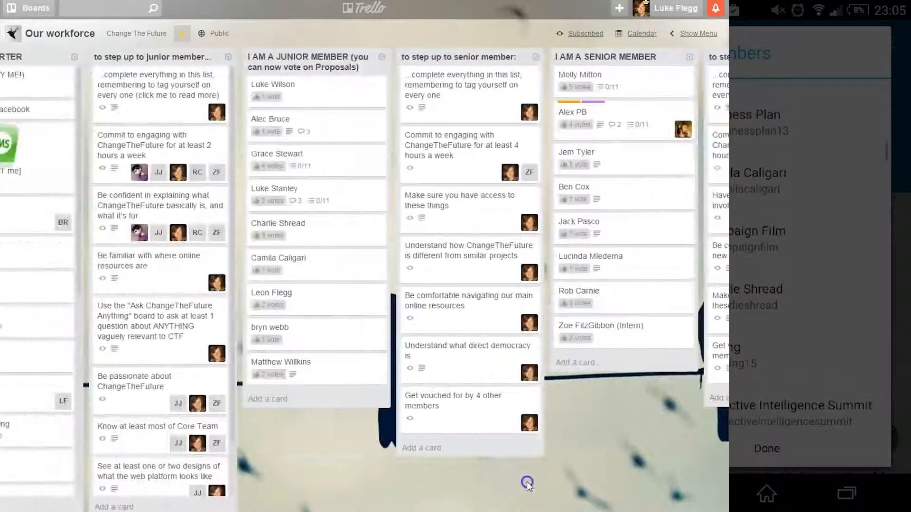
left_click_drag(323, 468, 517, 466)
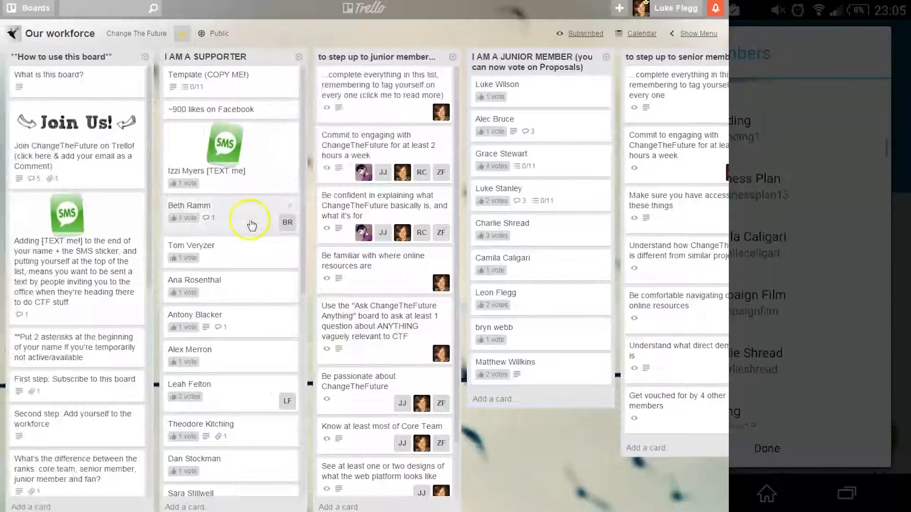
left_click_drag(216, 288, 218, 243)
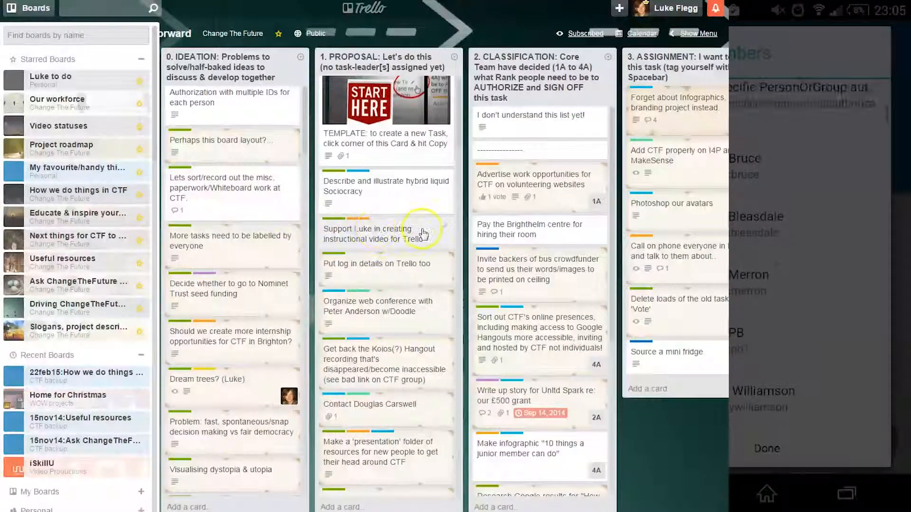
Assign the 1.Any Authorization member to the instructional video card in the 1. PROPOSAL list
left_click(446, 229)
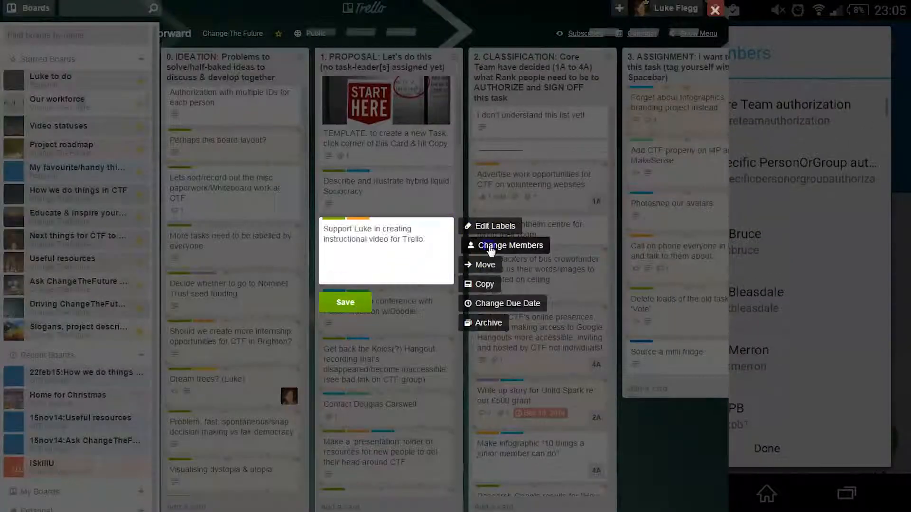
left_click(491, 247)
left_click(489, 297)
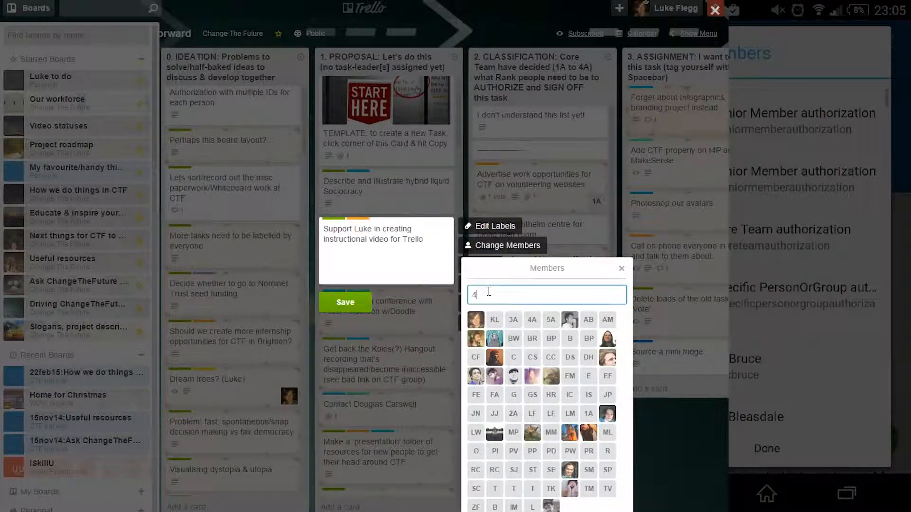
type("3")
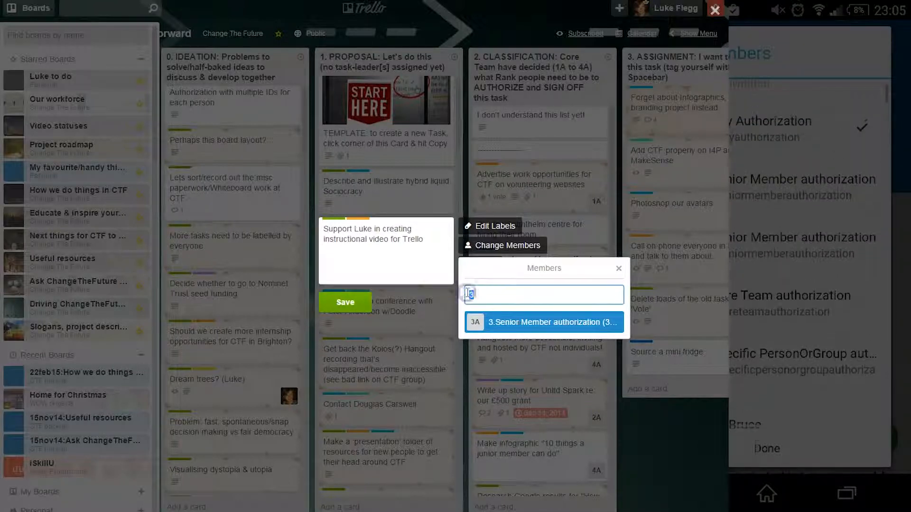
type("1")
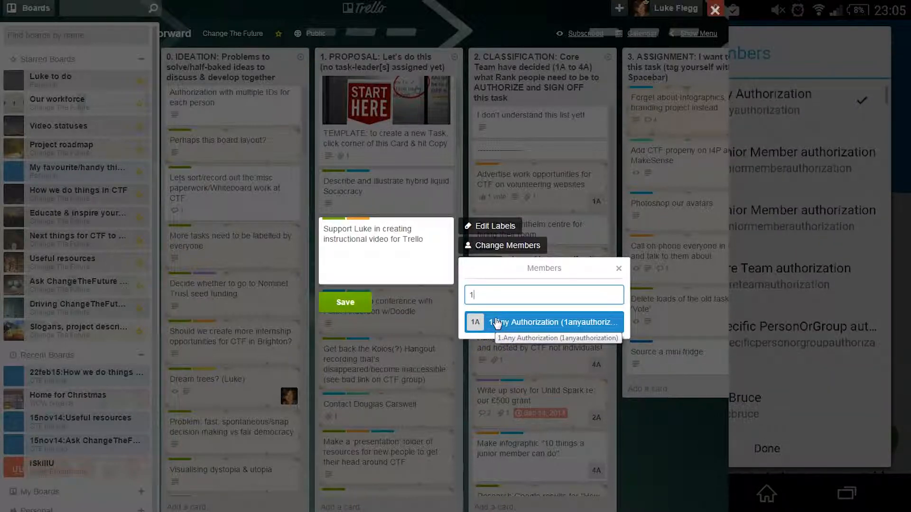
left_click_drag(485, 294, 461, 293)
left_click(480, 297)
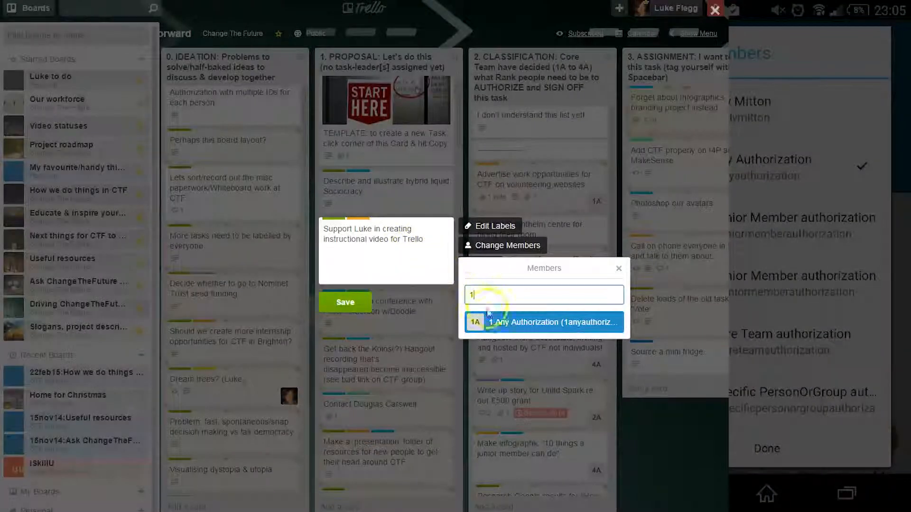
left_click(490, 325)
left_click(343, 322)
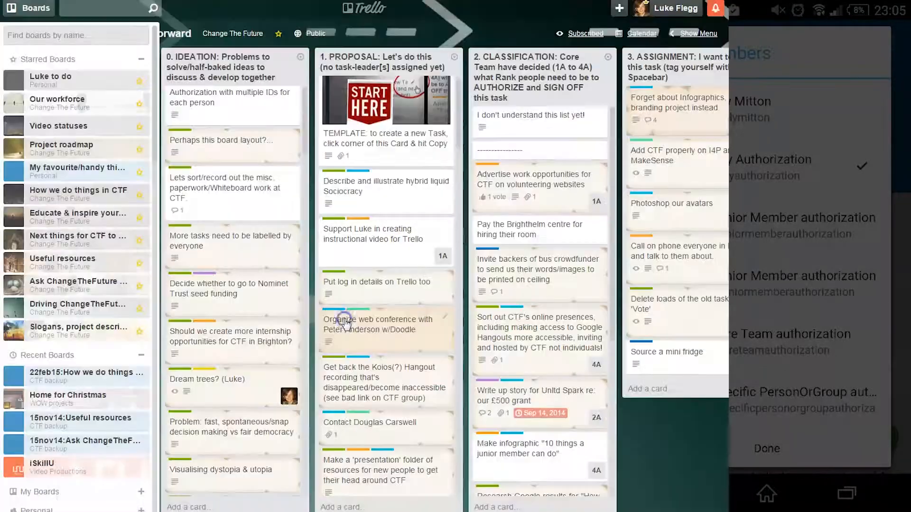
Move the instructional video card to 2. CLASSIFICATION, directly below the card about advertising work opportunities on volunteering websites
left_click_drag(398, 248, 545, 228)
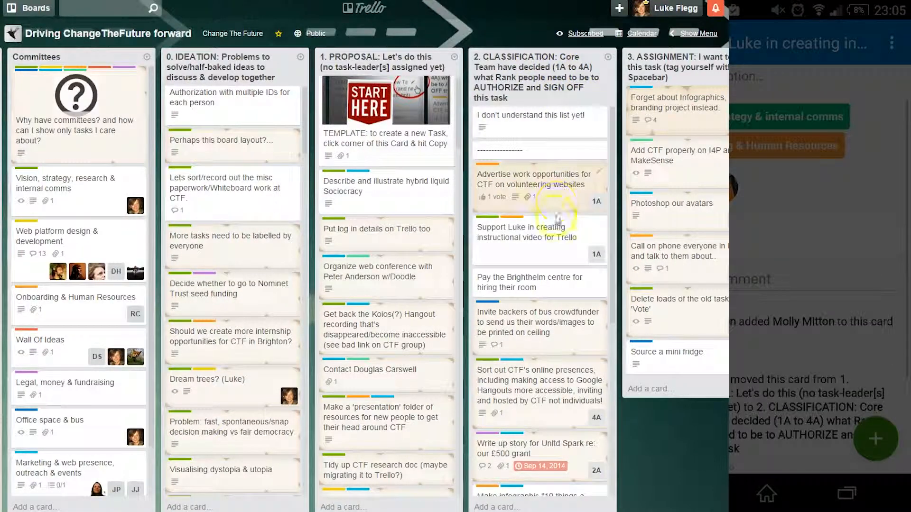
left_click_drag(636, 434, 392, 431)
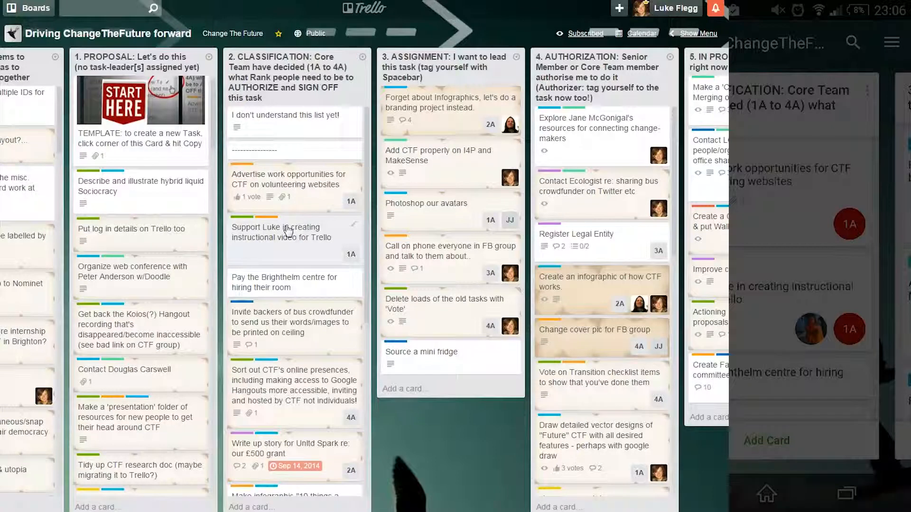
left_click(311, 242)
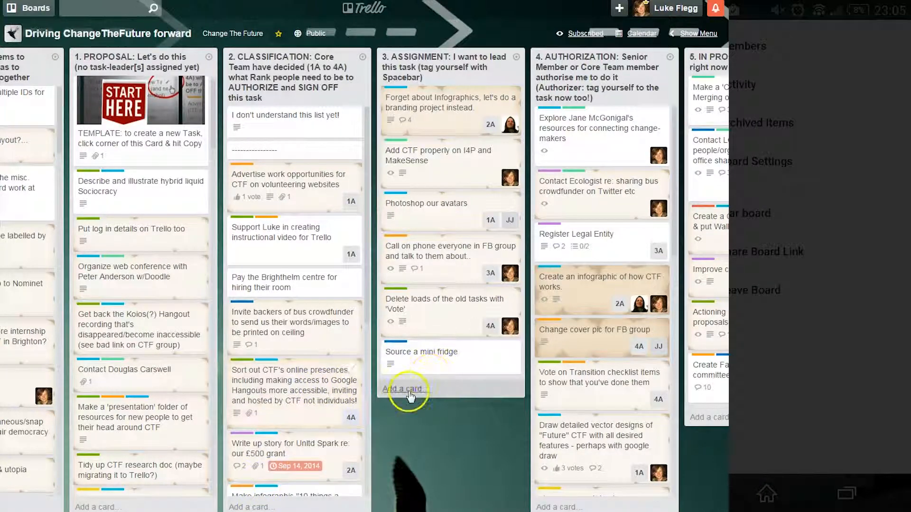
left_click(686, 34)
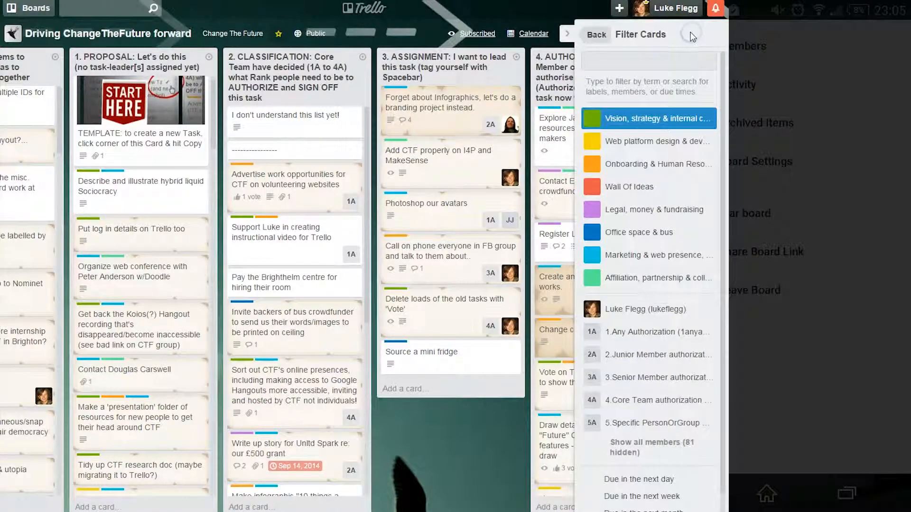
left_click(596, 34)
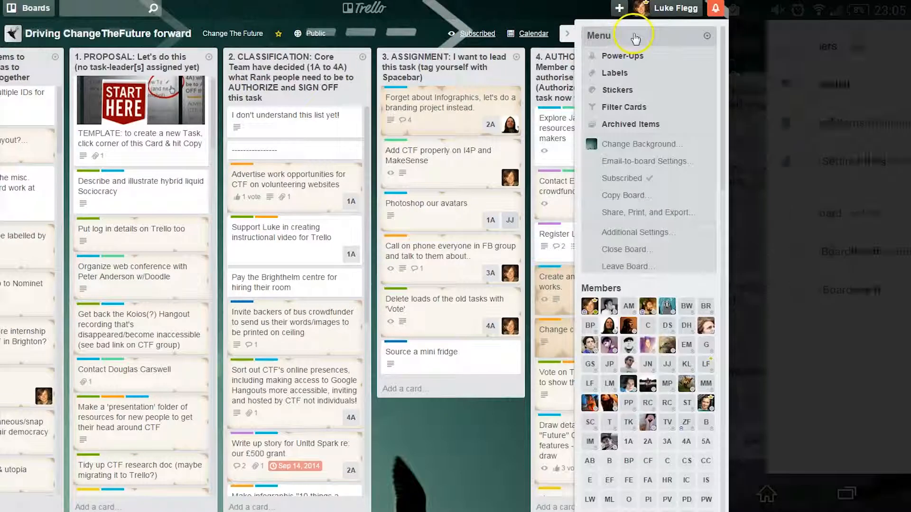
left_click(634, 36)
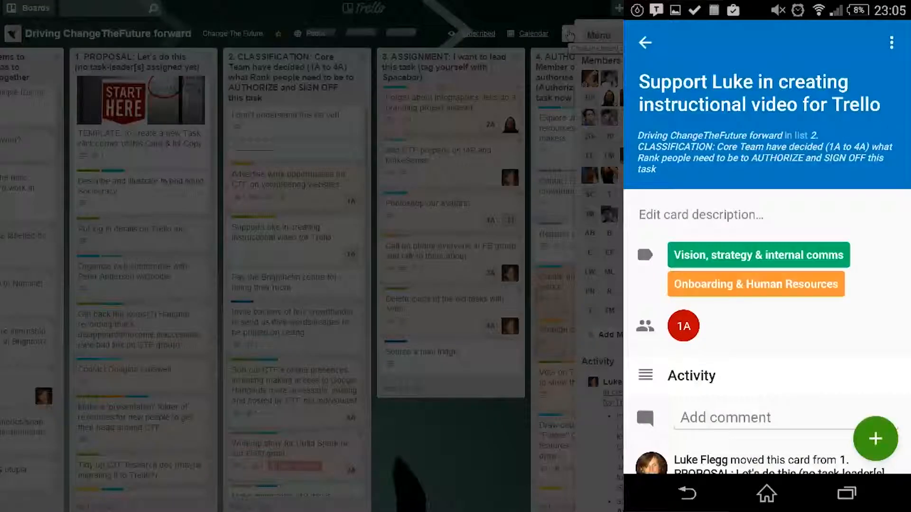
left_click(570, 35)
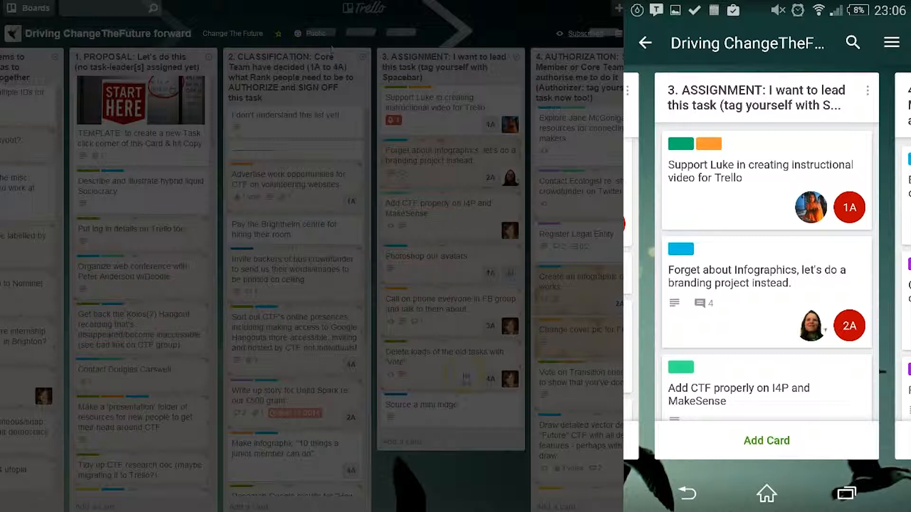
Review the members, labels and activity of the instructional video card in 3. ASSIGNMENT, and close it
left_click_drag(465, 482, 212, 468)
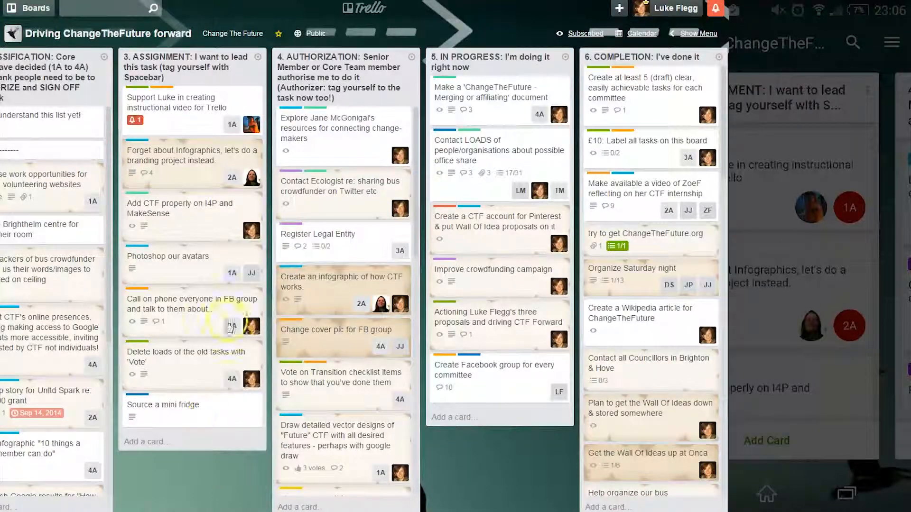
left_click(204, 107)
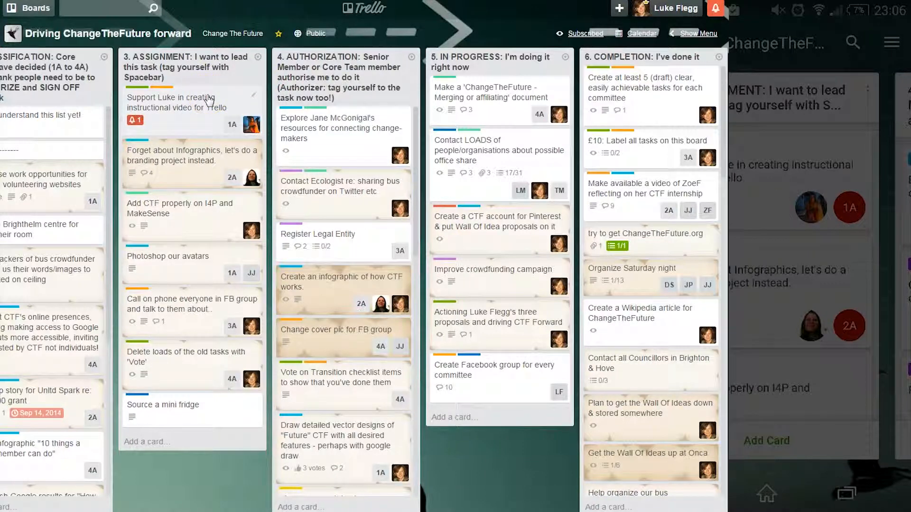
left_click(209, 100)
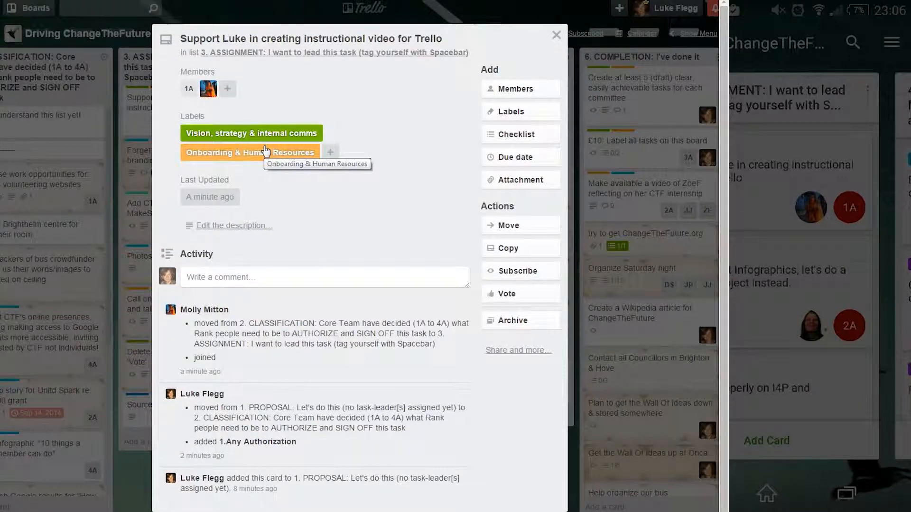
left_click(116, 149)
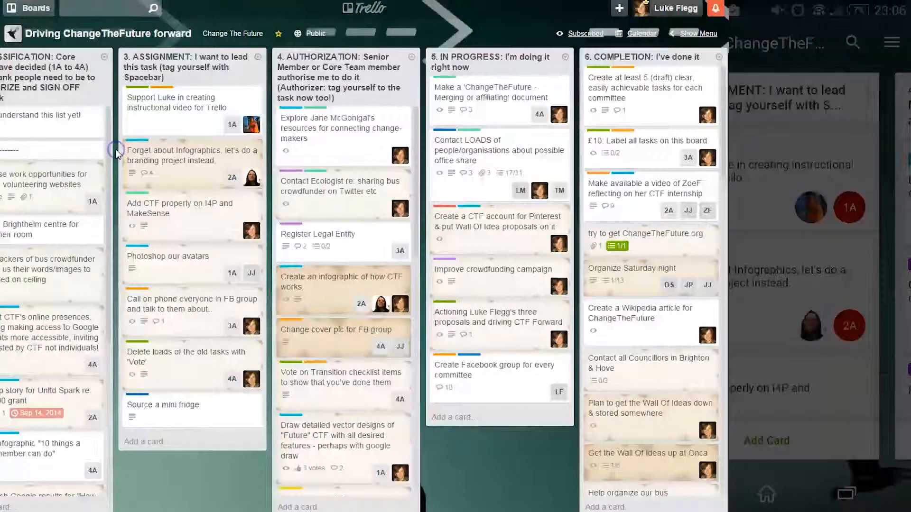
Join the instructional video card in 3. ASSIGNMENT as a member and move it to 4. AUTHORIZATION
left_click(166, 102)
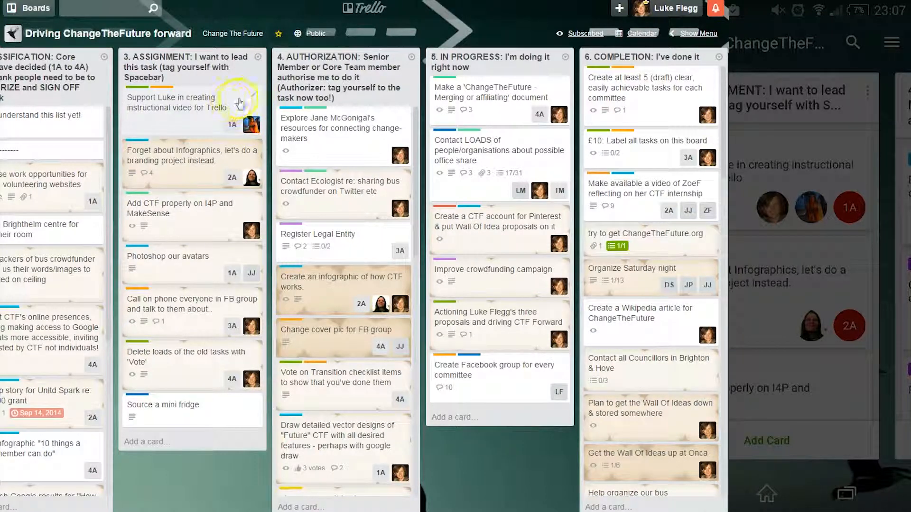
left_click(254, 95)
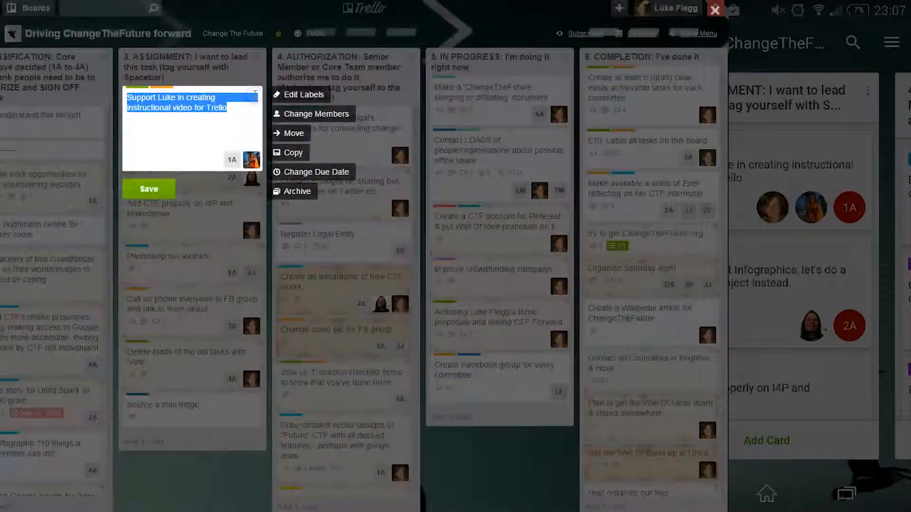
left_click(284, 117)
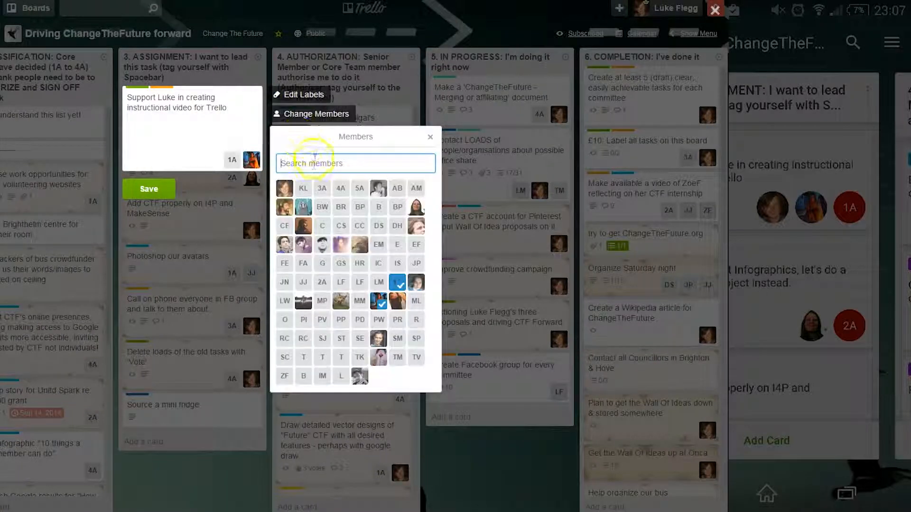
left_click(222, 197)
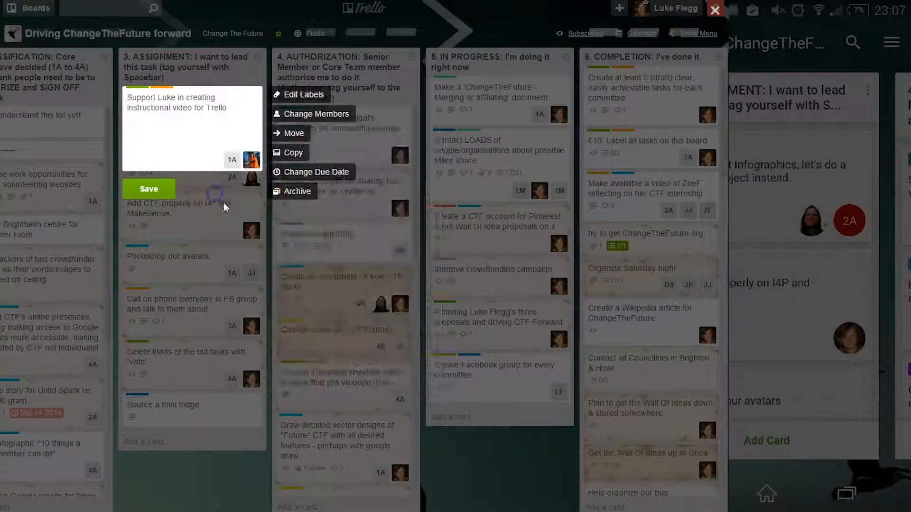
left_click(226, 204)
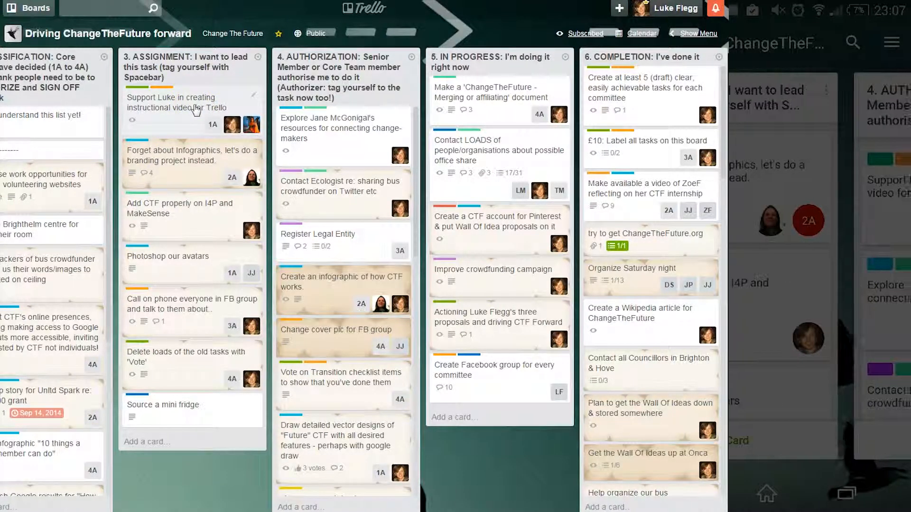
left_click(190, 102)
left_click_drag(190, 102, 347, 123)
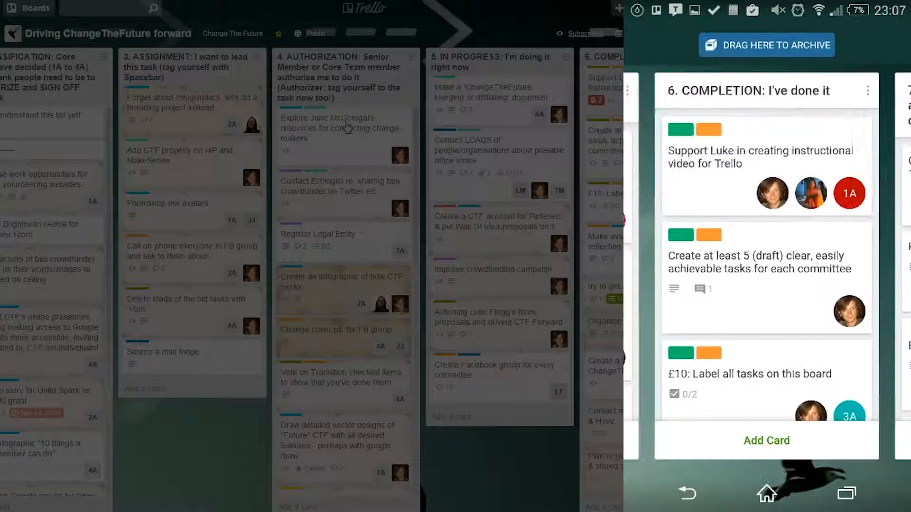
Move the instructional video card from 6. COMPLETION to the first position in 7. APPROVAL
left_click_drag(530, 463, 61, 461)
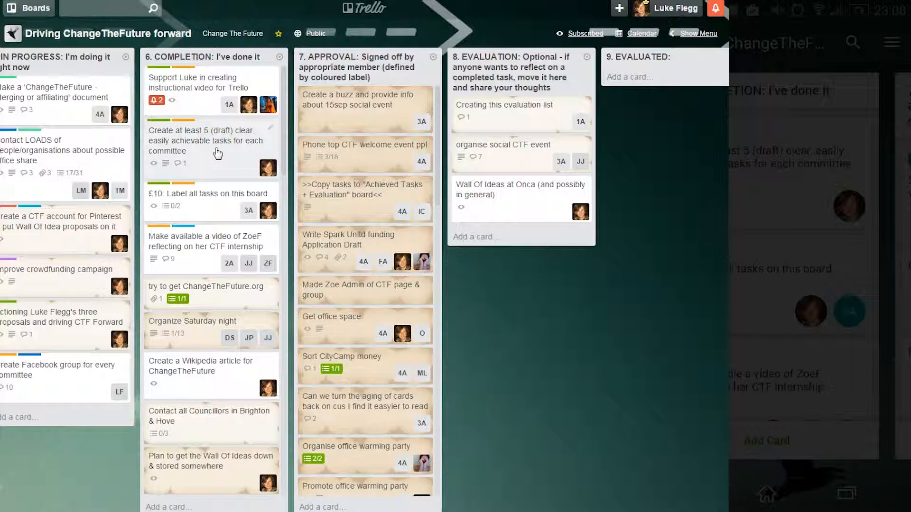
left_click_drag(193, 78, 354, 97)
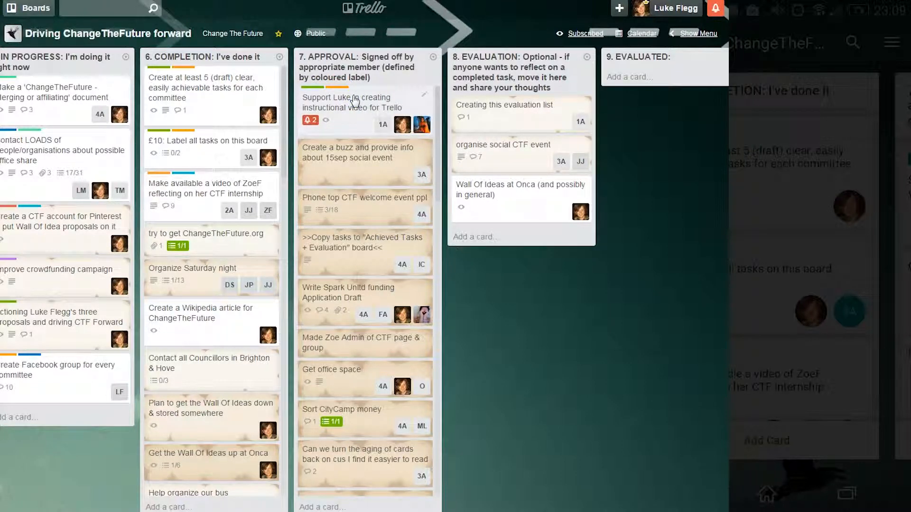
left_click(383, 126)
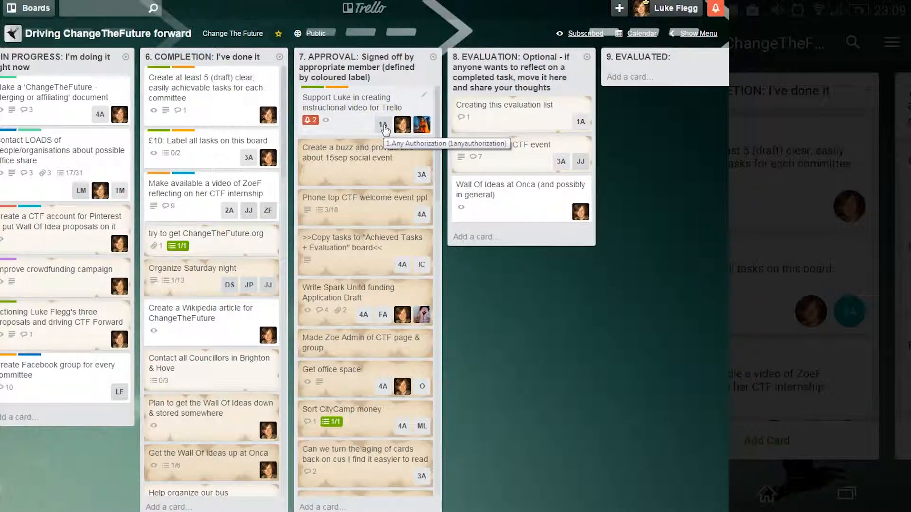
left_click(373, 73)
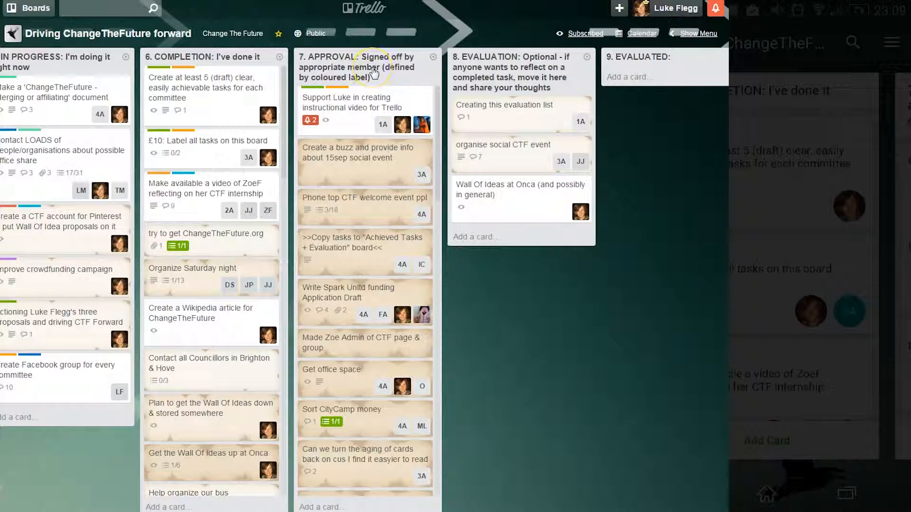
left_click(352, 113)
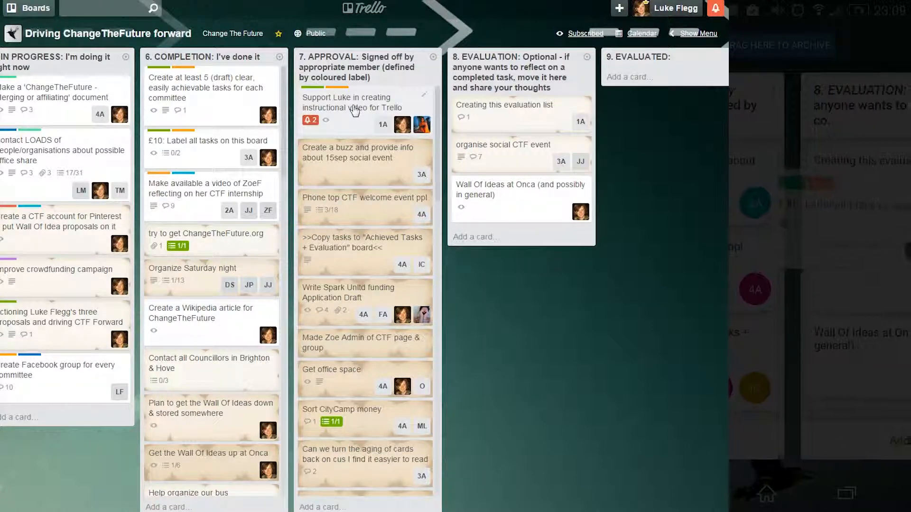
left_click(334, 106)
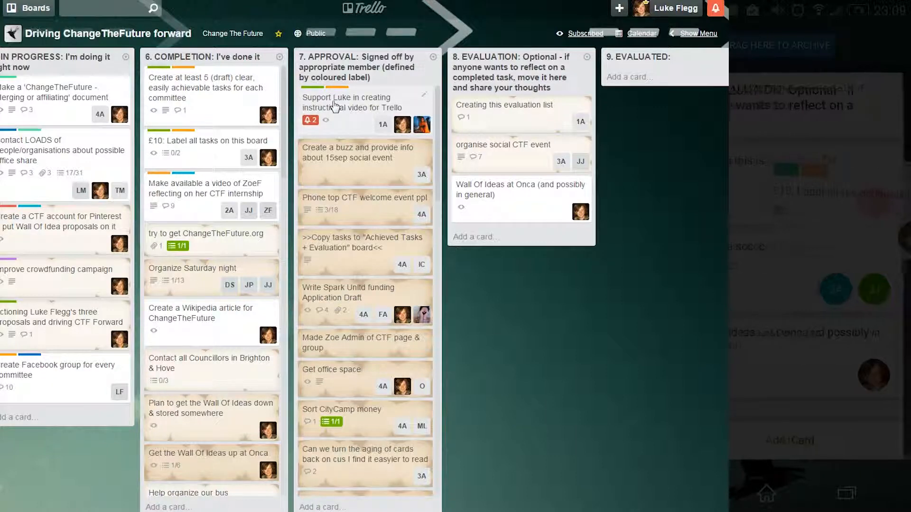
Move the instructional video card from 7. APPROVAL back to 3. ASSIGNMENT, below the card about forgetting infographics
left_click(61, 460)
left_click_drag(61, 459, 159, 458)
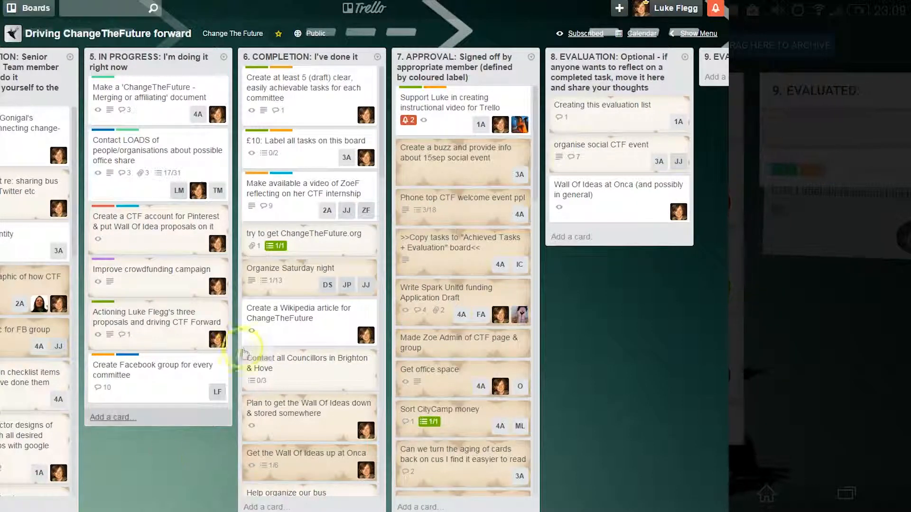
left_click(409, 103)
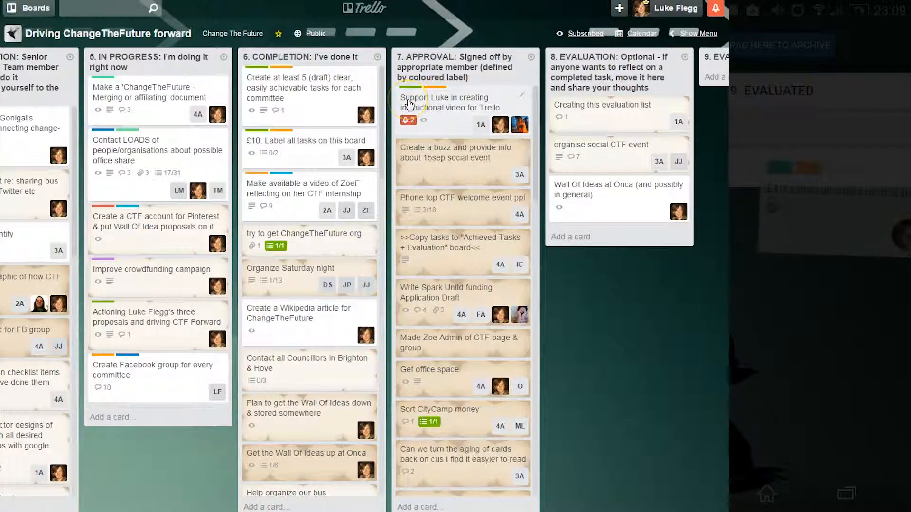
left_click_drag(409, 104, 156, 163)
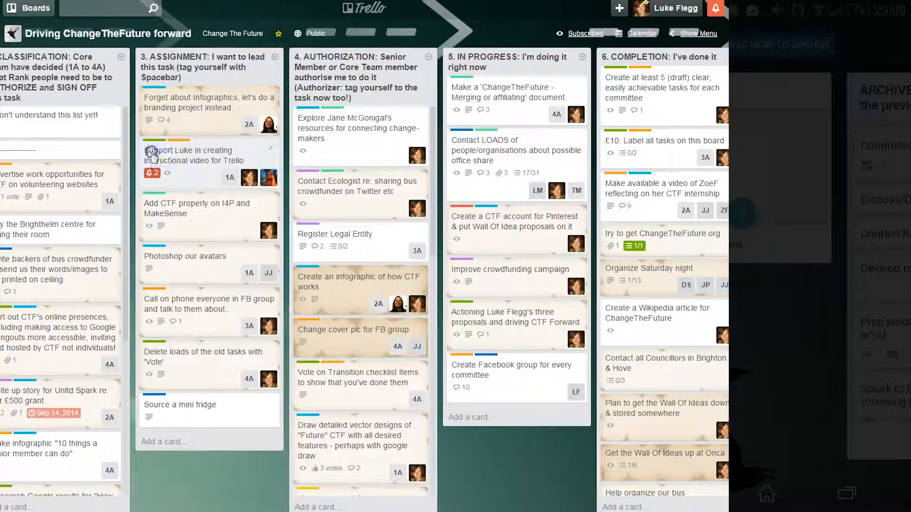
Prefix the title of the instructional video card in 3. ASSIGNMENT with "£10:", save it and close the card
left_click(152, 153)
left_click(184, 40)
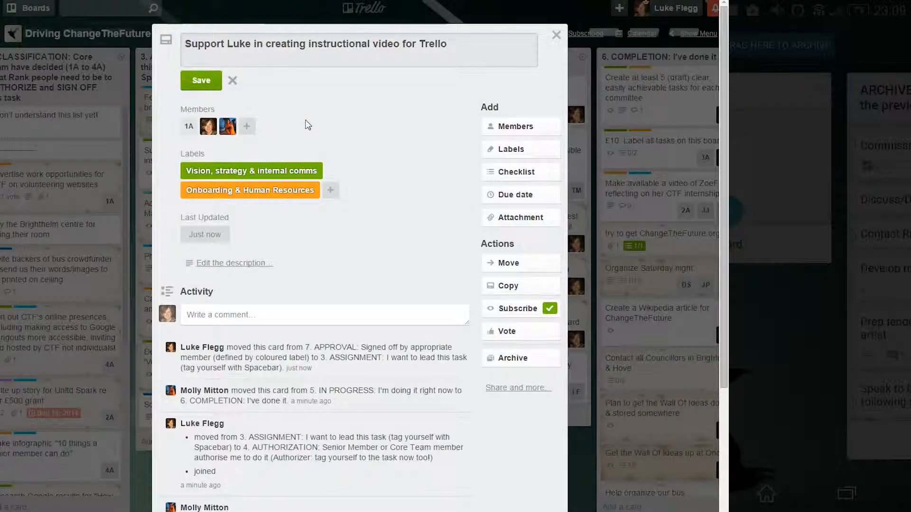
type("£")
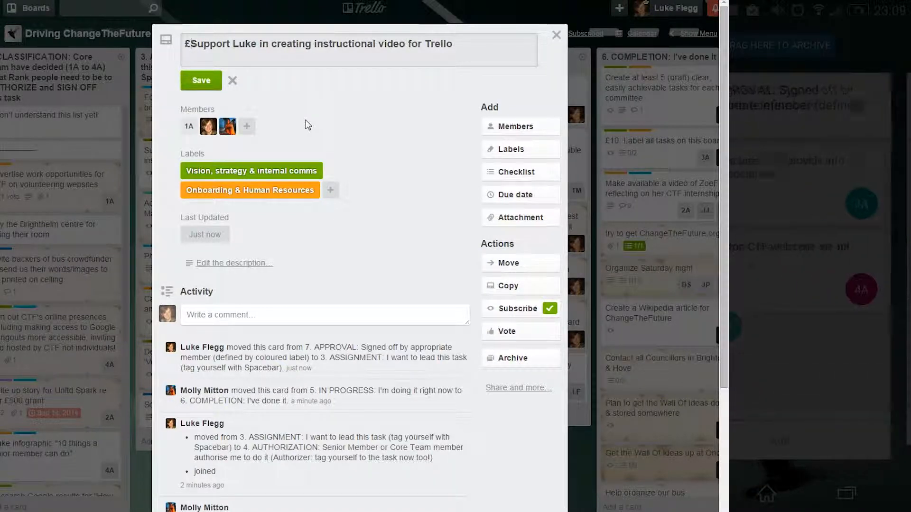
type("10")
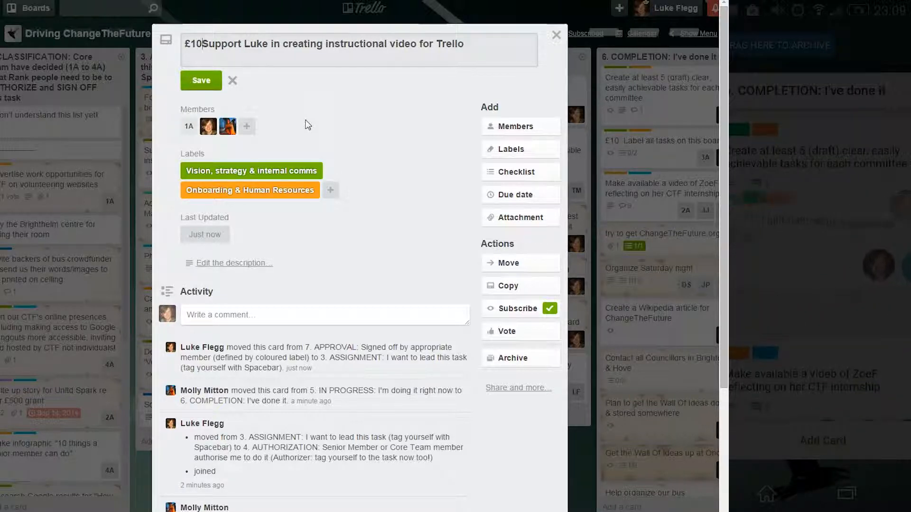
type(":")
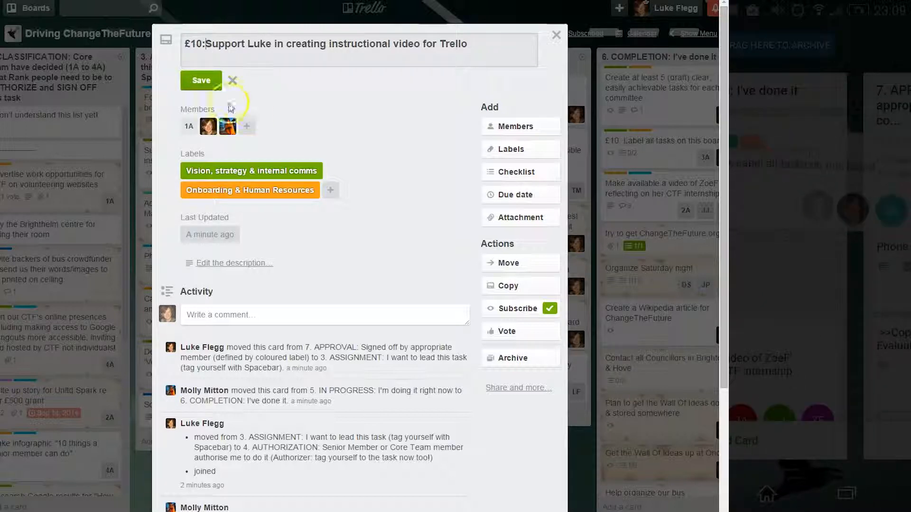
left_click(202, 81)
left_click(88, 142)
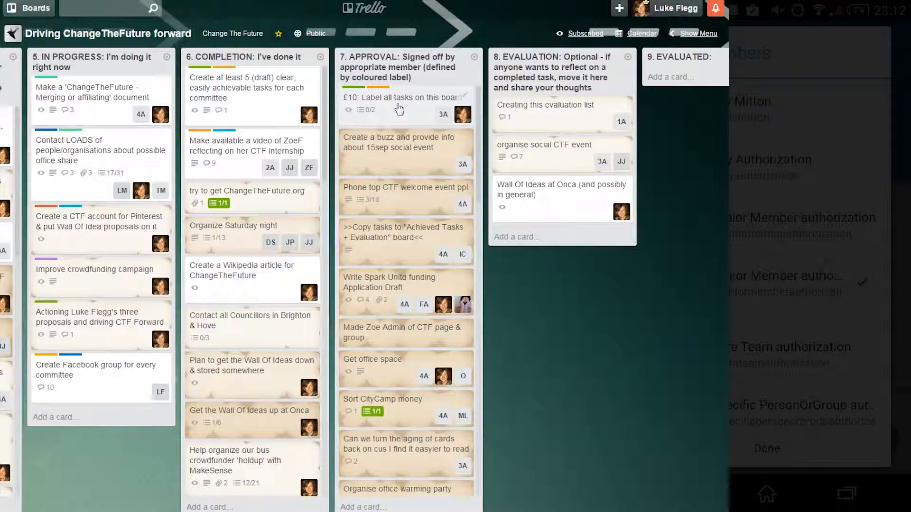
Add the Credited member to the "£10: Label all tasks on this board" card in 7. APPROVAL
key("m")
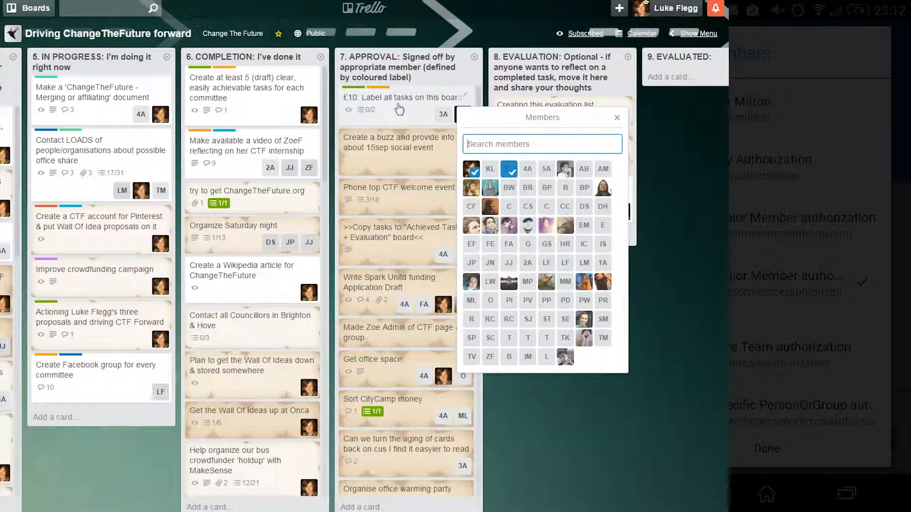
type("cred")
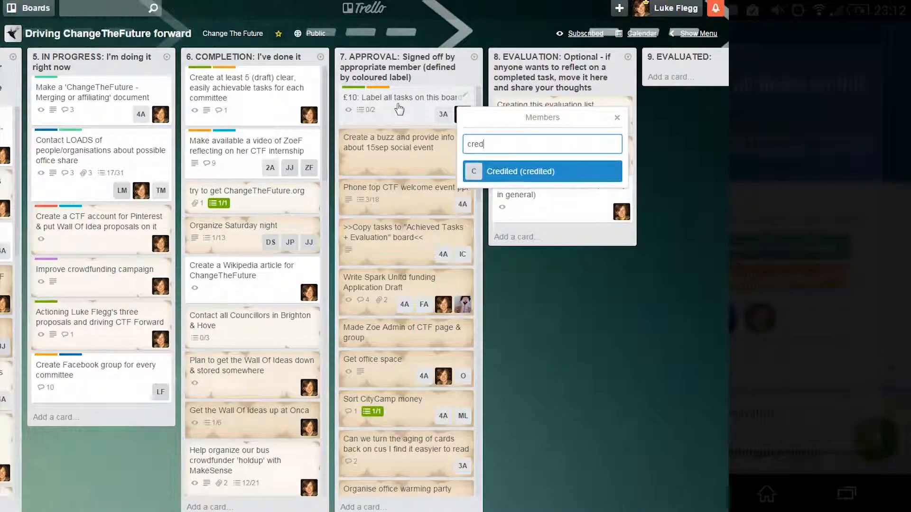
left_click(494, 176)
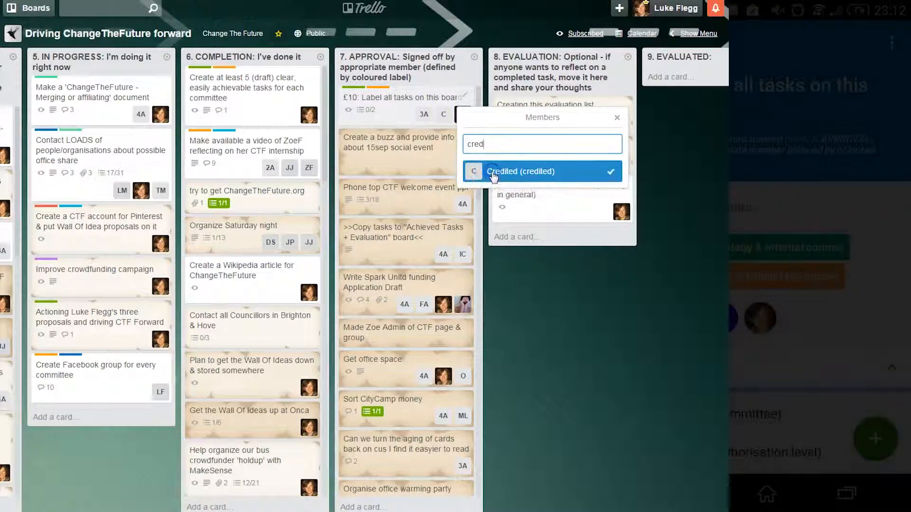
left_click(445, 52)
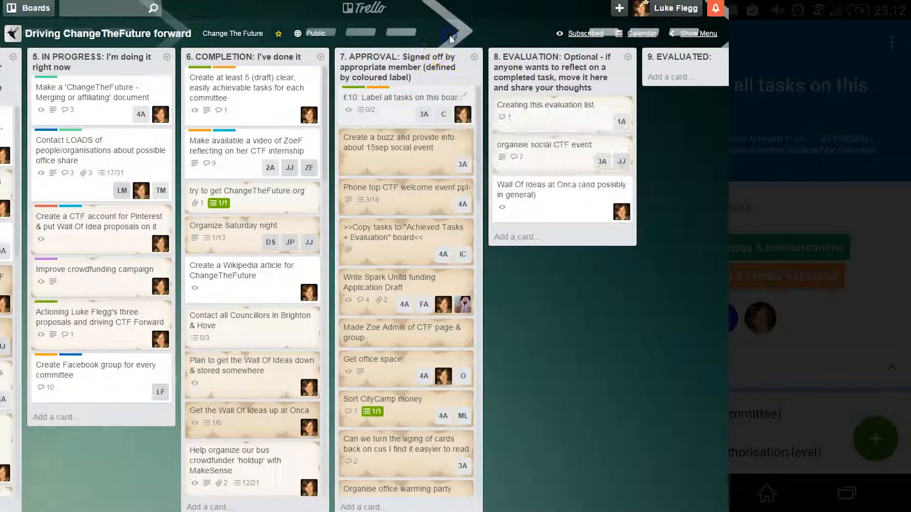